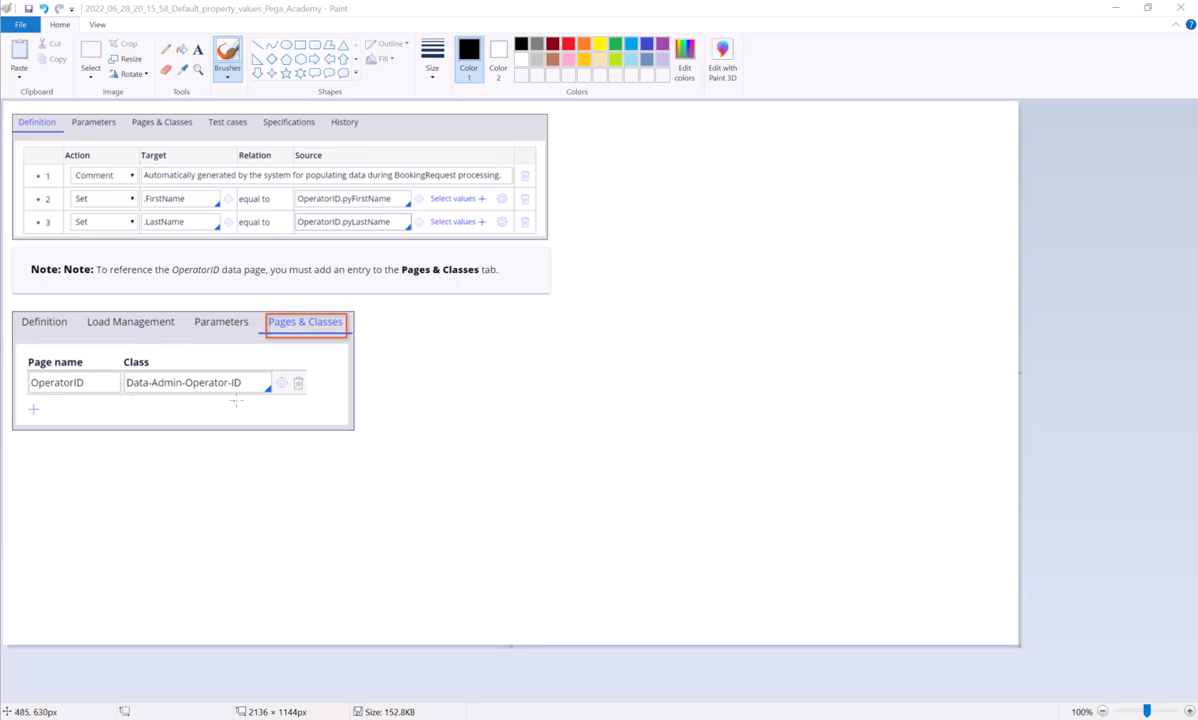
Brush freehand marks: circle Data-Admin-Operator-ID, tick Pages & Classes and both OperatorID sources, and draw arrows from the sources to Page name and Class
{"action": "mouse_move", "coordinate": [238, 366]}
{"action": "left_mouse_down"}
{"action": "mouse_move", "coordinate": [160, 364]}
{"action": "mouse_move", "coordinate": [272, 392]}
{"action": "mouse_move", "coordinate": [231, 369]}
{"action": "mouse_move", "coordinate": [227, 378]}
{"action": "left_mouse_up"}
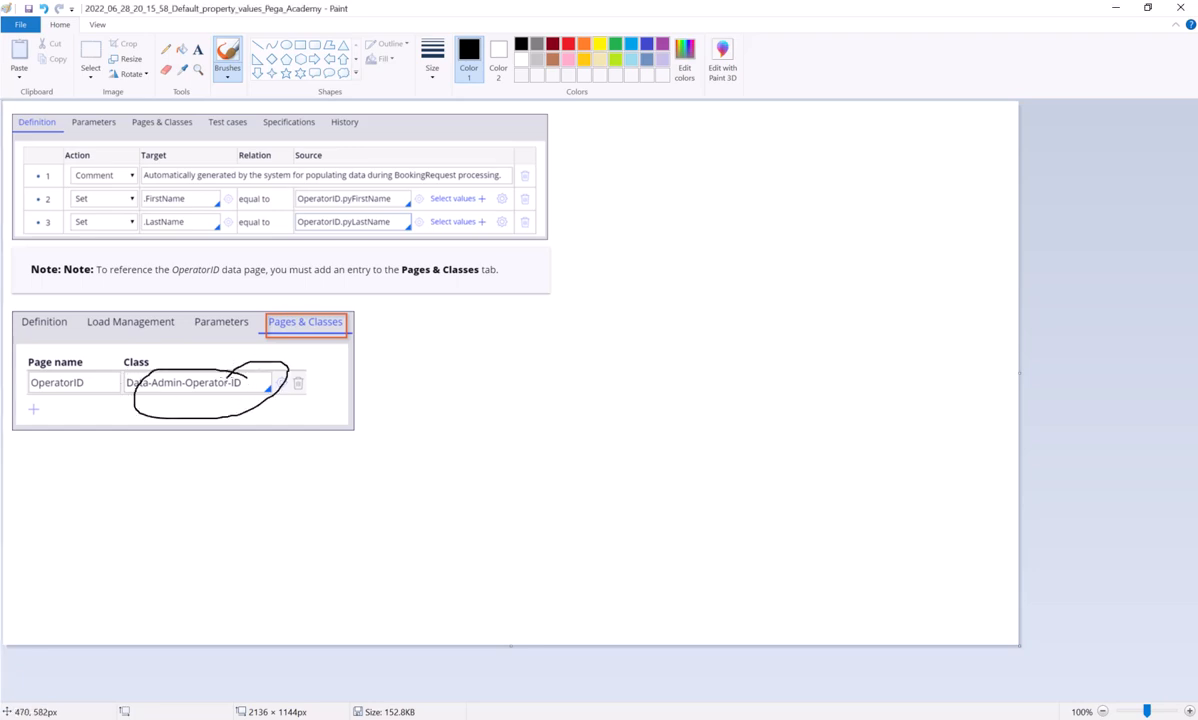
{"action": "mouse_move", "coordinate": [283, 316]}
{"action": "left_mouse_down"}
{"action": "mouse_move", "coordinate": [296, 325]}
{"action": "mouse_move", "coordinate": [395, 285]}
{"action": "left_mouse_up"}
{"action": "left_click_drag", "start_coordinate": [374, 202], "coordinate": [447, 162]}
{"action": "mouse_move", "coordinate": [376, 224]}
{"action": "left_mouse_down"}
{"action": "mouse_move", "coordinate": [391, 251]}
{"action": "mouse_move", "coordinate": [472, 204]}
{"action": "mouse_move", "coordinate": [245, 313]}
{"action": "mouse_move", "coordinate": [232, 353]}
{"action": "mouse_move", "coordinate": [256, 342]}
{"action": "left_mouse_up"}
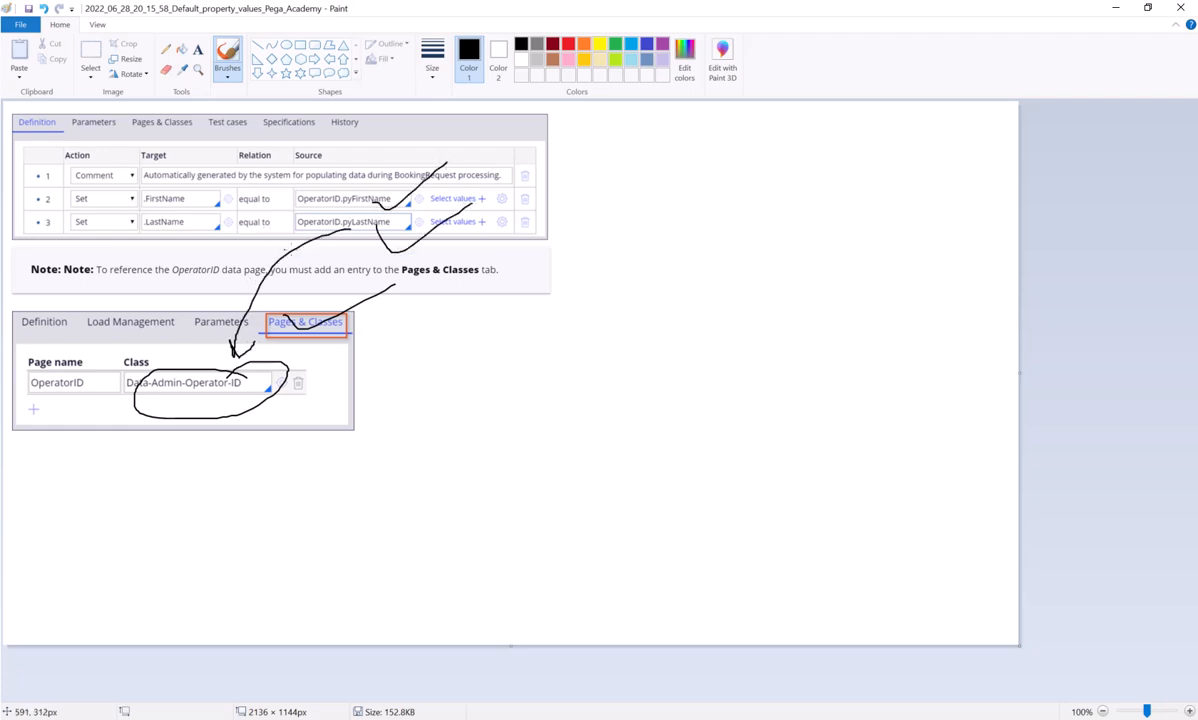
{"action": "mouse_move", "coordinate": [333, 233]}
{"action": "left_mouse_down"}
{"action": "mouse_move", "coordinate": [46, 352]}
{"action": "mouse_move", "coordinate": [78, 347]}
{"action": "left_mouse_up"}
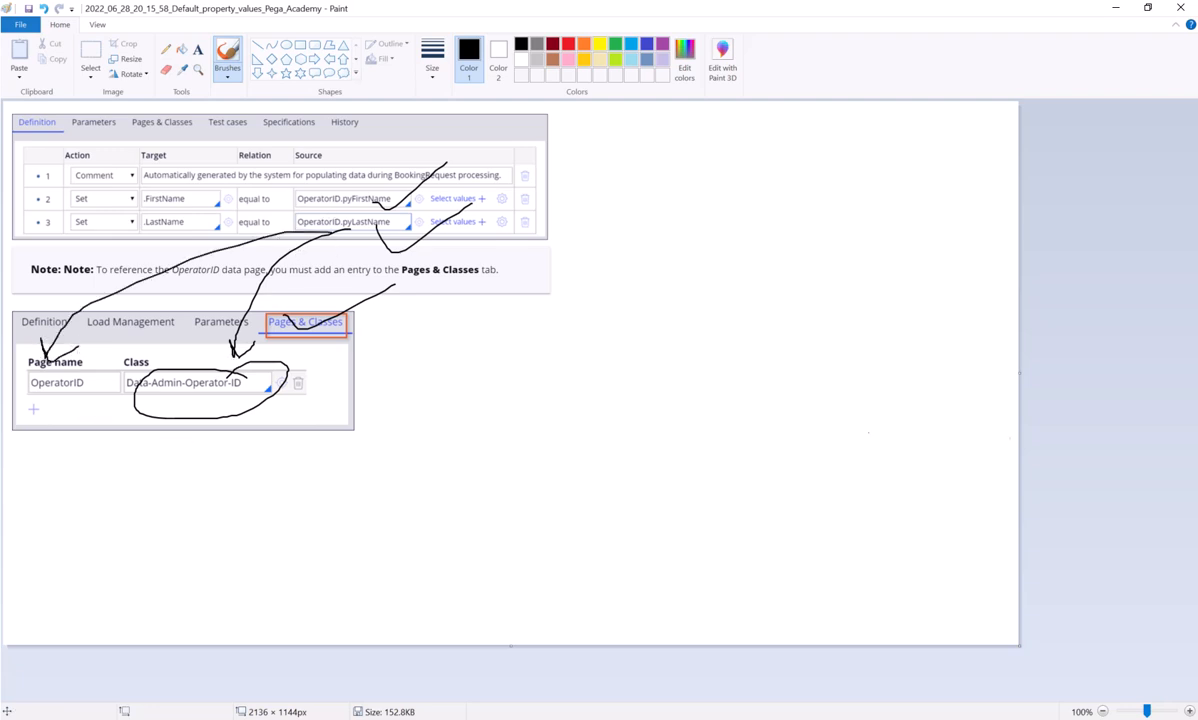
Switch to Pega Dev Studio, review pyDefault's rows, open its applied pySetFieldDefaults data transform for review, and close that record
{"action": "key", "text": "alt+Tab"}
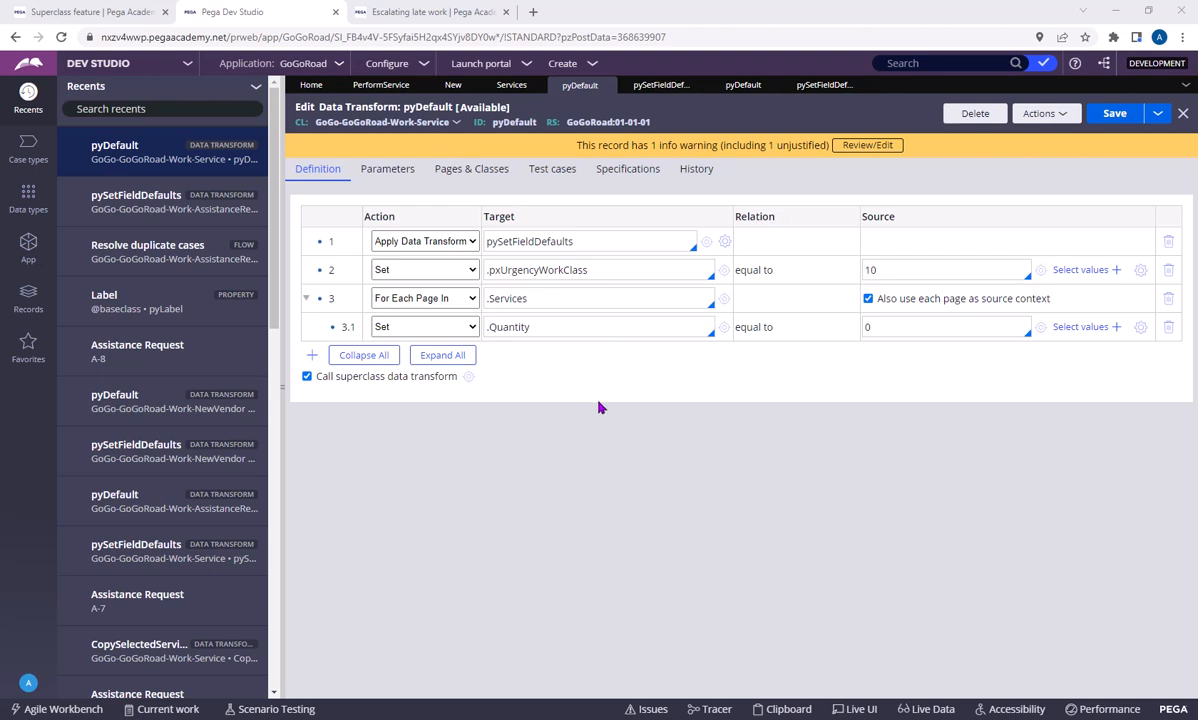
{"action": "left_click", "coordinate": [549, 327]}
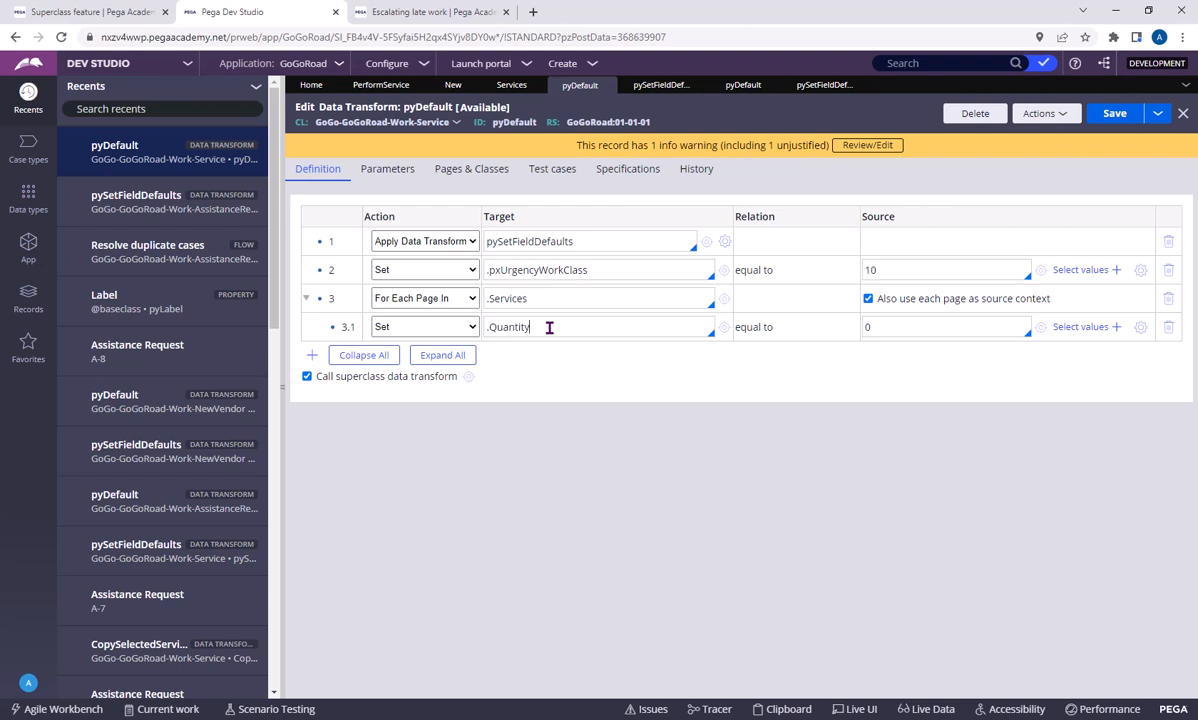
{"action": "double_click", "coordinate": [513, 122]}
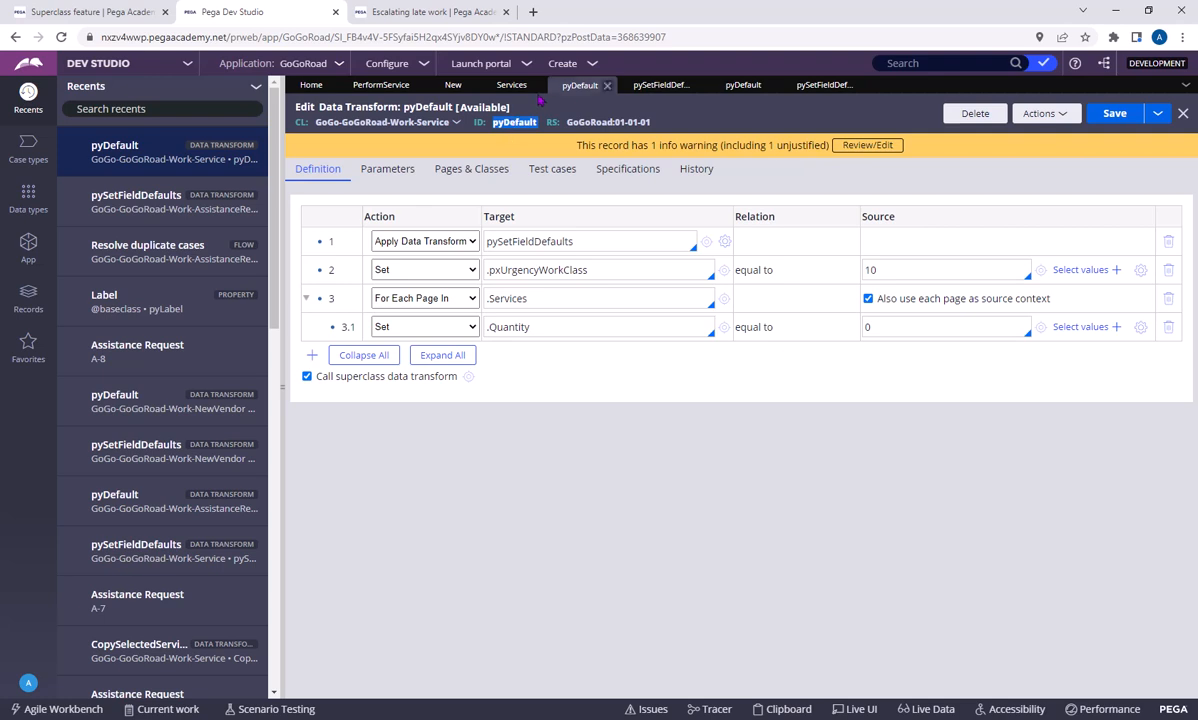
{"action": "left_click", "coordinate": [572, 241]}
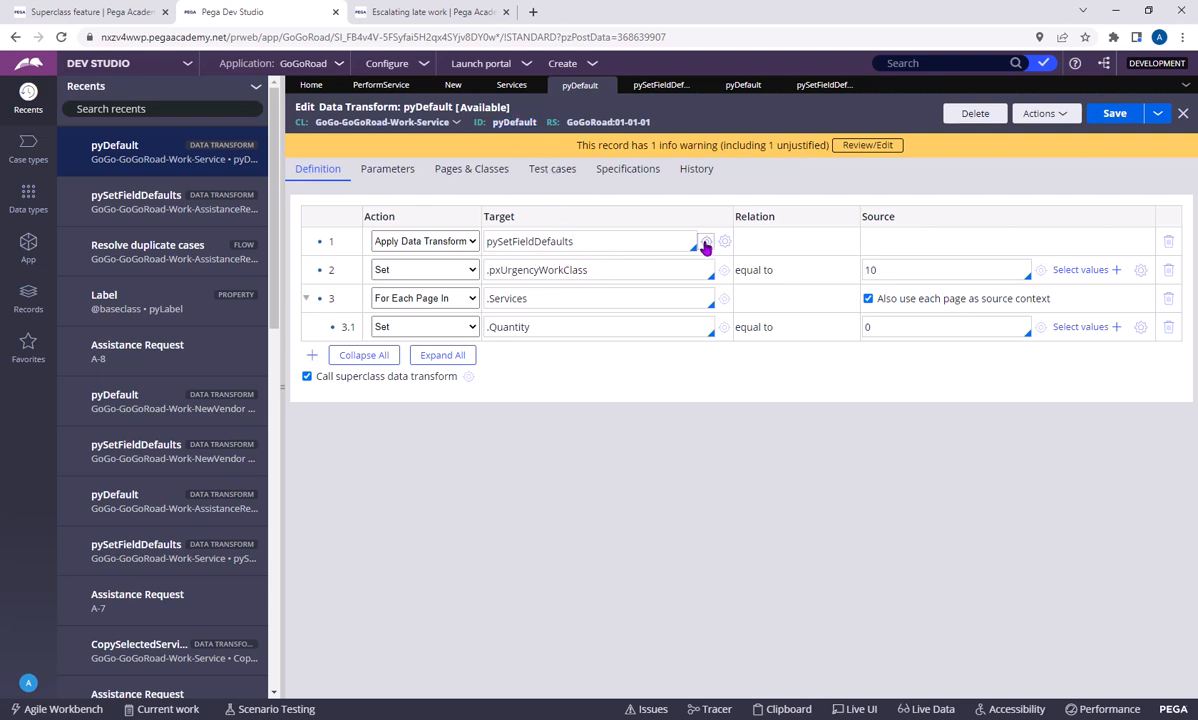
{"action": "left_click", "coordinate": [705, 244]}
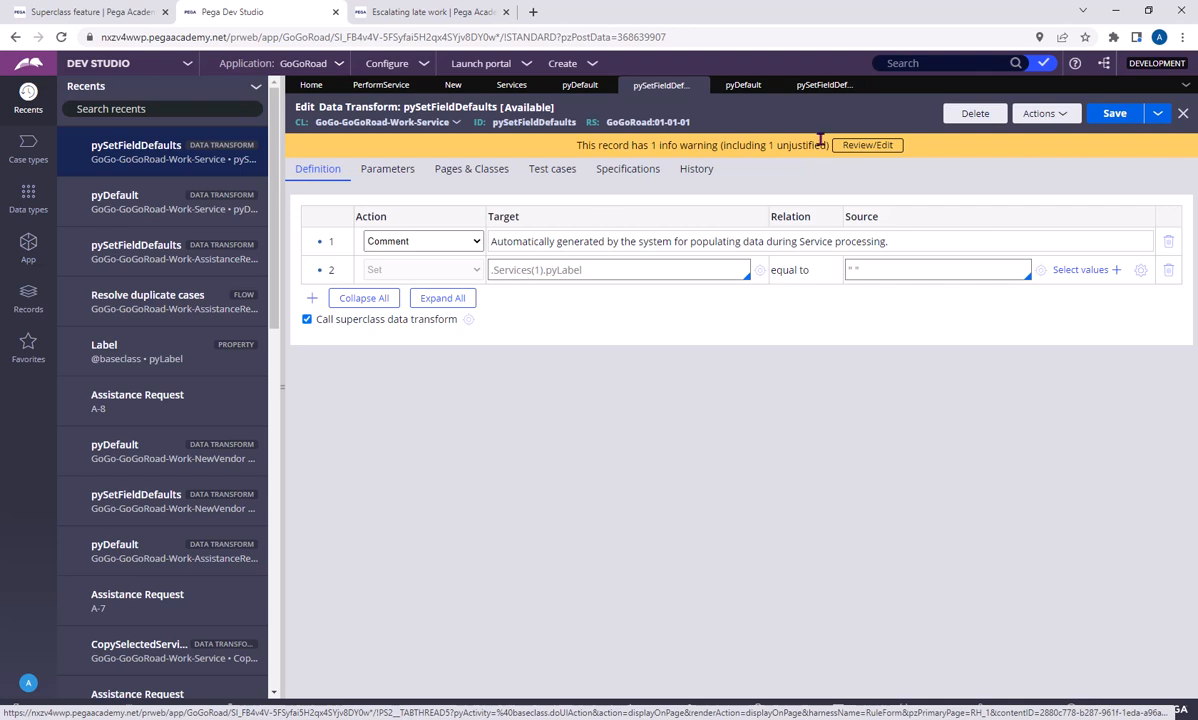
{"action": "left_click", "coordinate": [701, 85]}
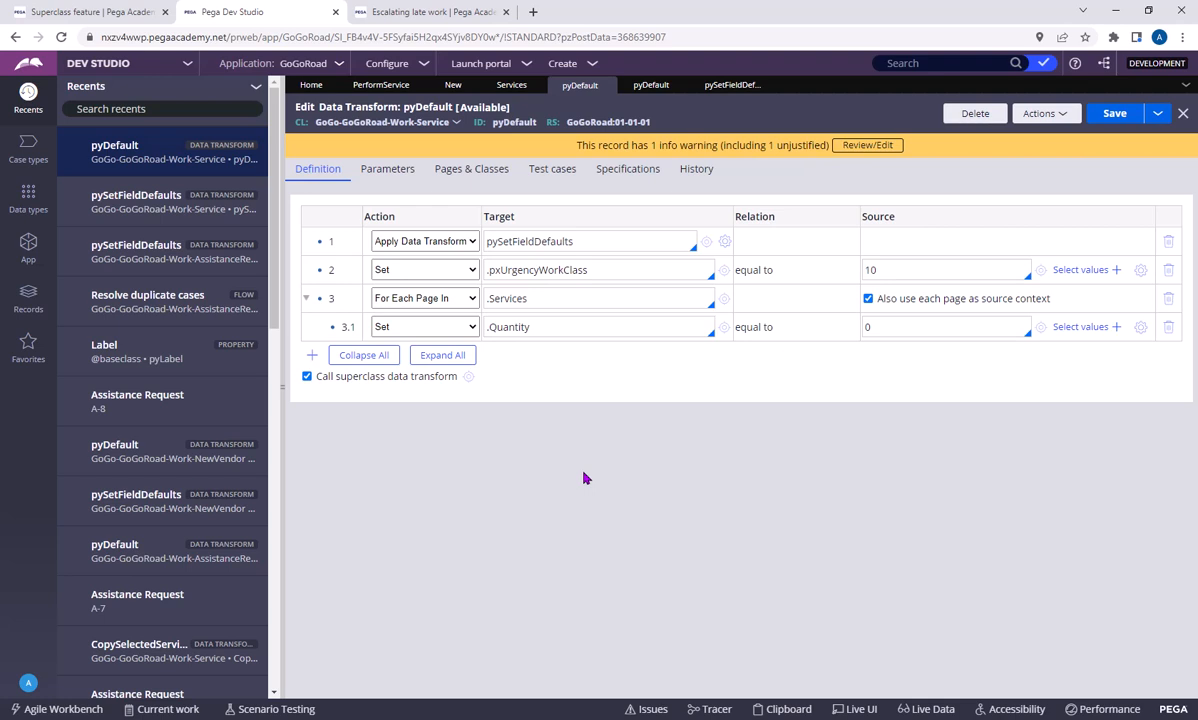
Create an Assistance Request case to inspect its default priority, and close it to return to the pyDefault data transform
{"action": "left_click", "coordinate": [583, 267]}
{"action": "left_click", "coordinate": [651, 263]}
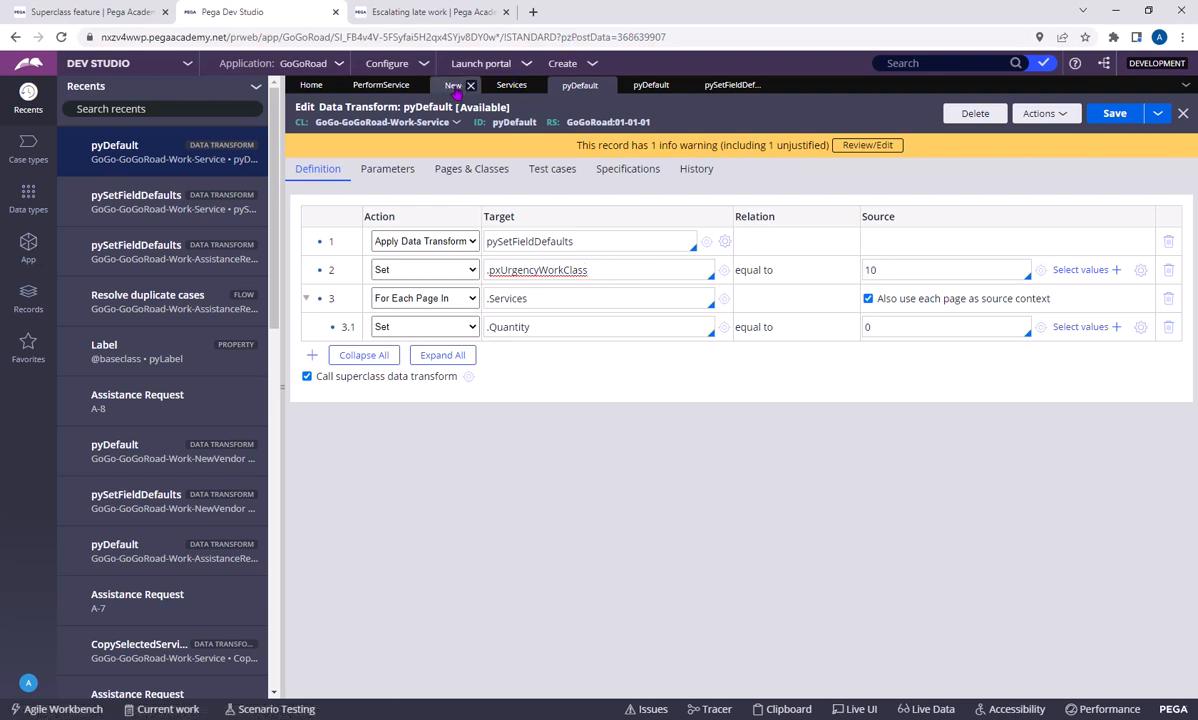
{"action": "left_click", "coordinate": [445, 85]}
{"action": "left_click", "coordinate": [578, 87]}
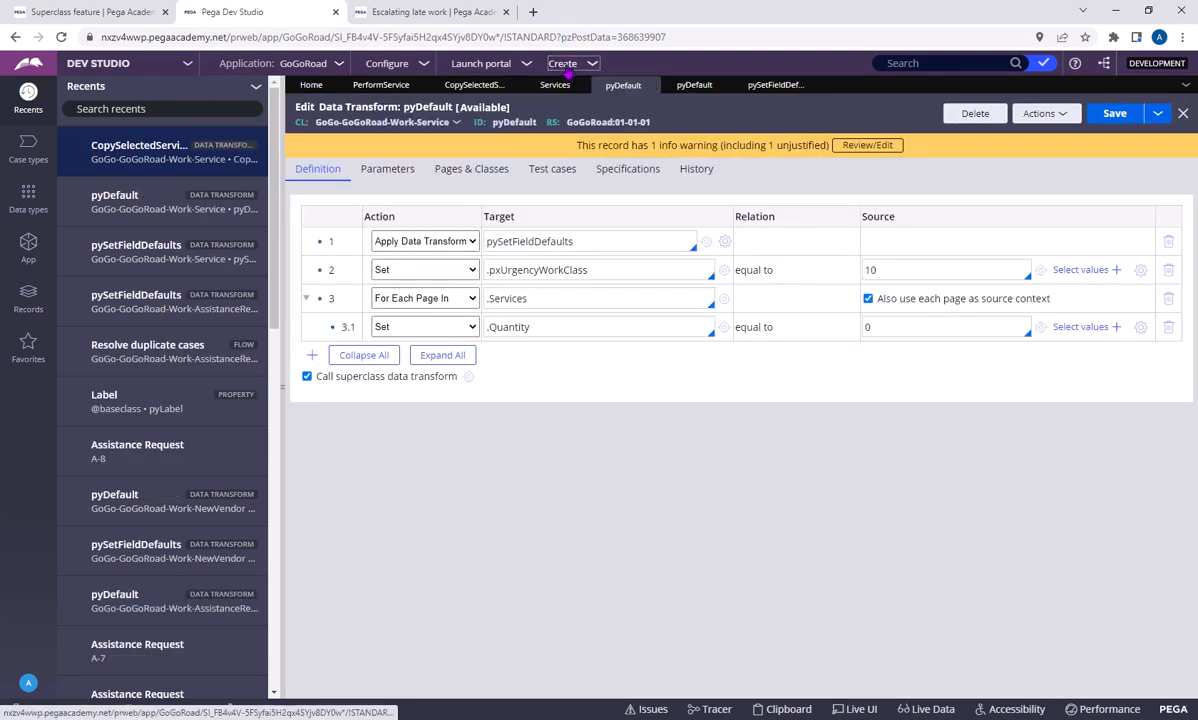
{"action": "left_click", "coordinate": [578, 63]}
{"action": "mouse_move", "coordinate": [650, 80]}
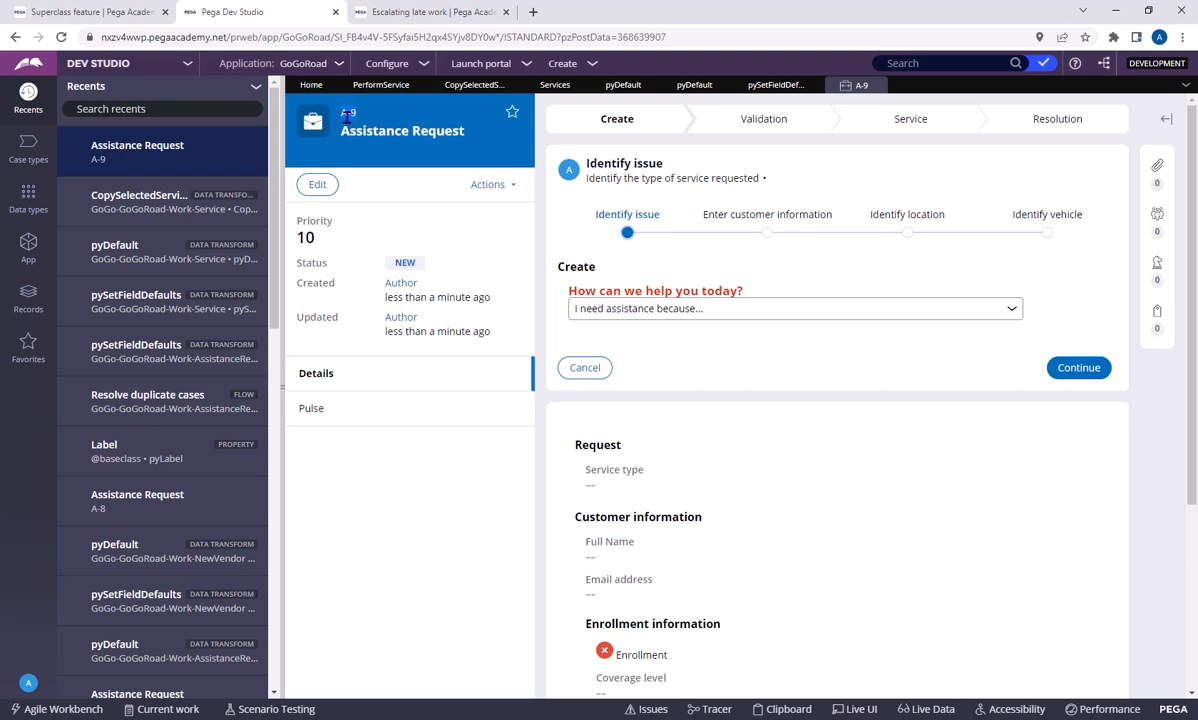
{"action": "left_click", "coordinate": [873, 85]}
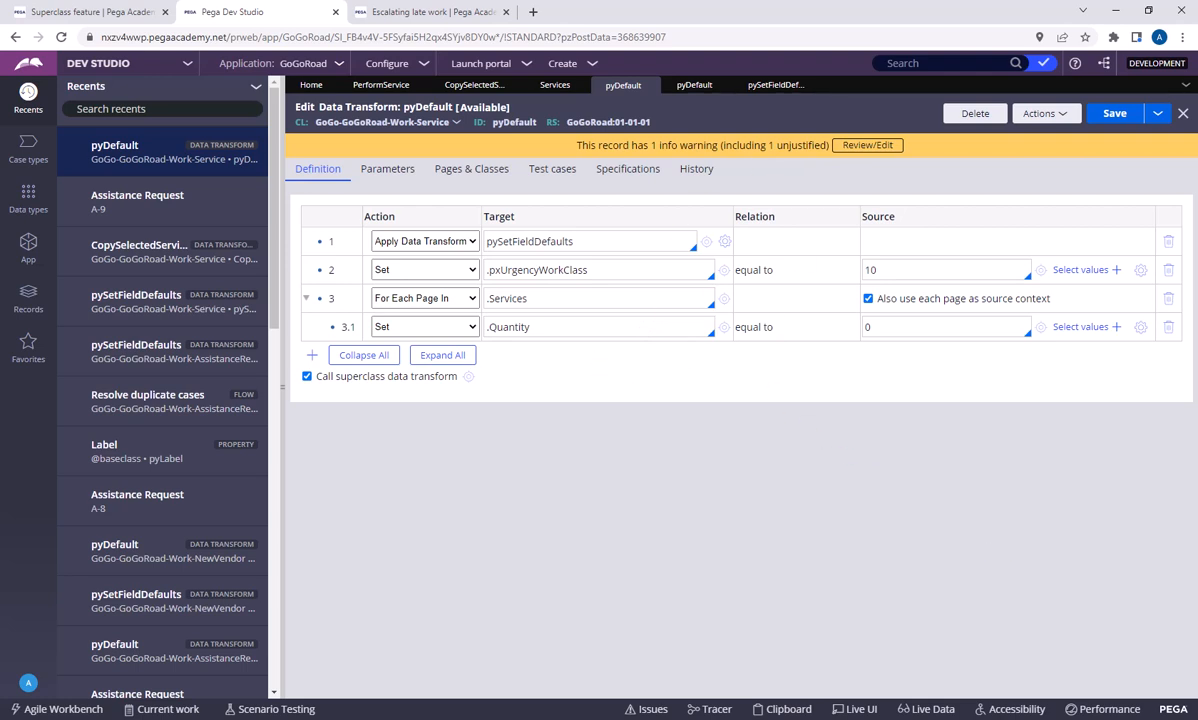
{"action": "left_click", "coordinate": [312, 355]}
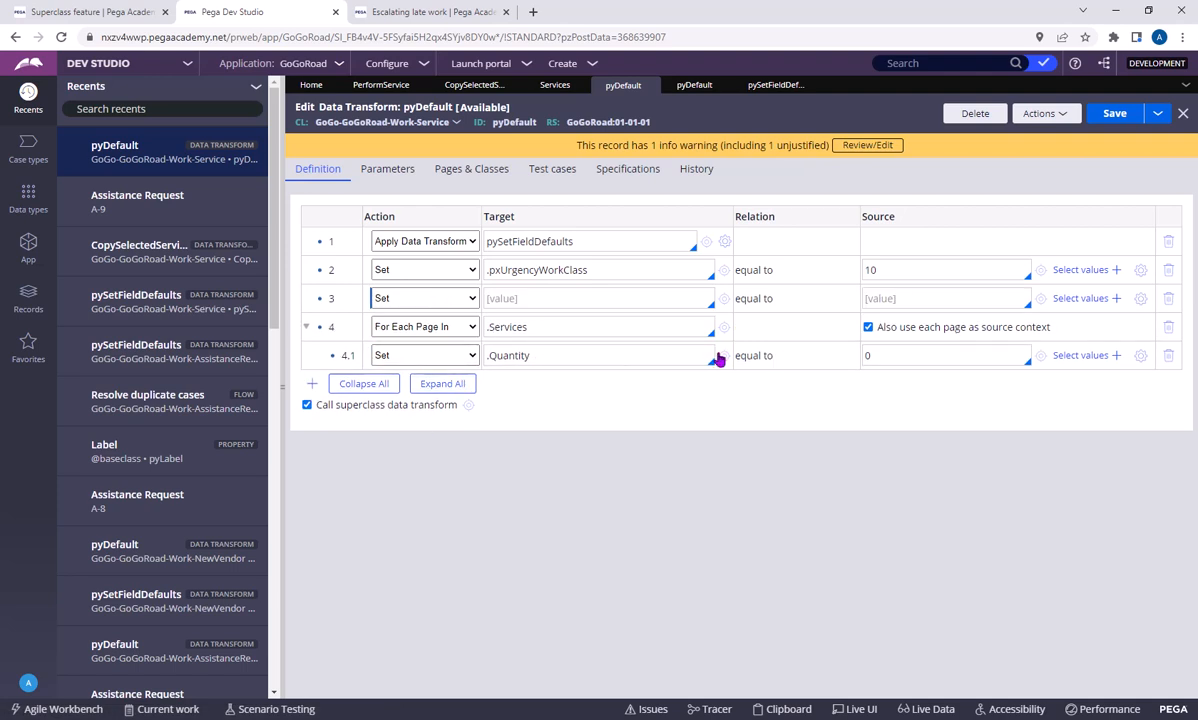
{"action": "left_click", "coordinate": [550, 298]}
{"action": "key", "text": "Return"}
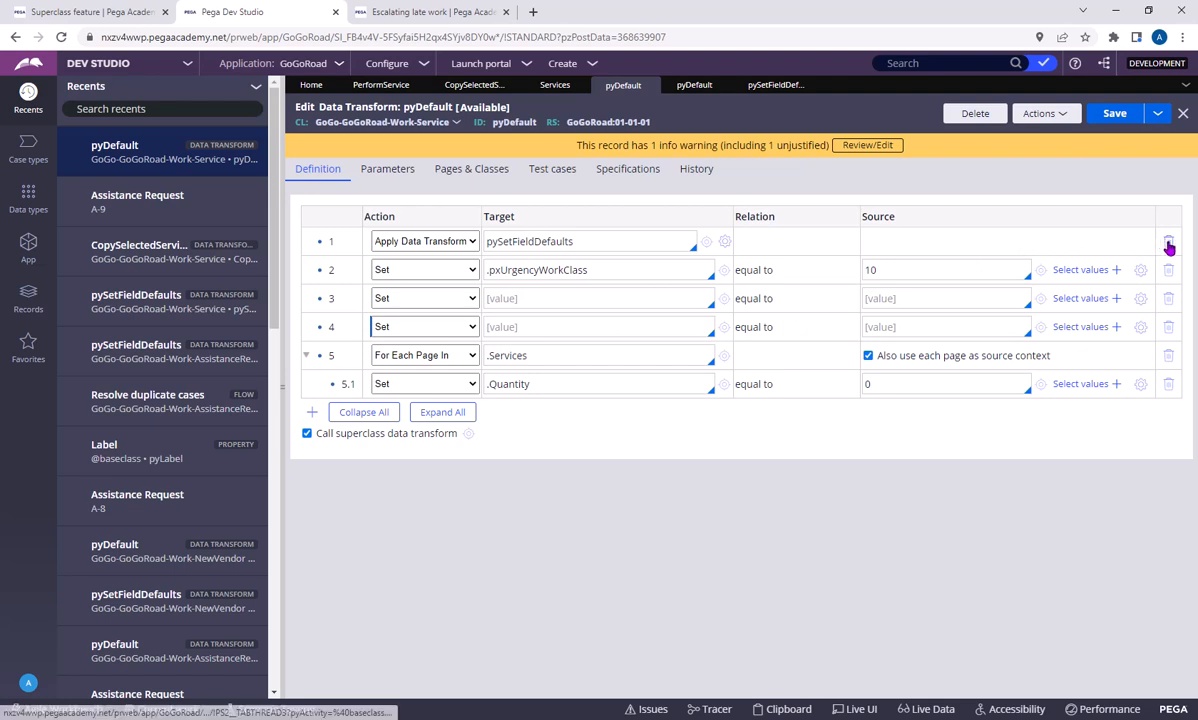
{"action": "left_click", "coordinate": [1168, 244]}
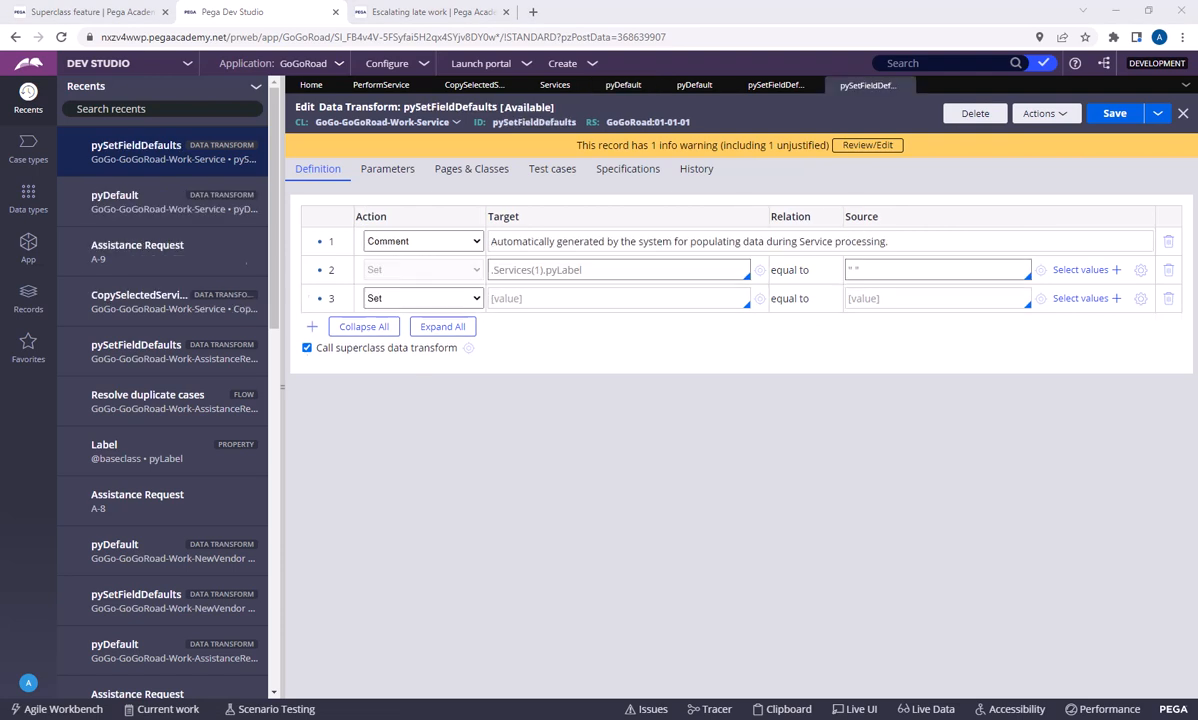
In the Service class's pySetFieldDefaults data transform, configure the third row as a Set action targeting .SelectedProviderGUID
{"action": "left_click", "coordinate": [414, 299]}
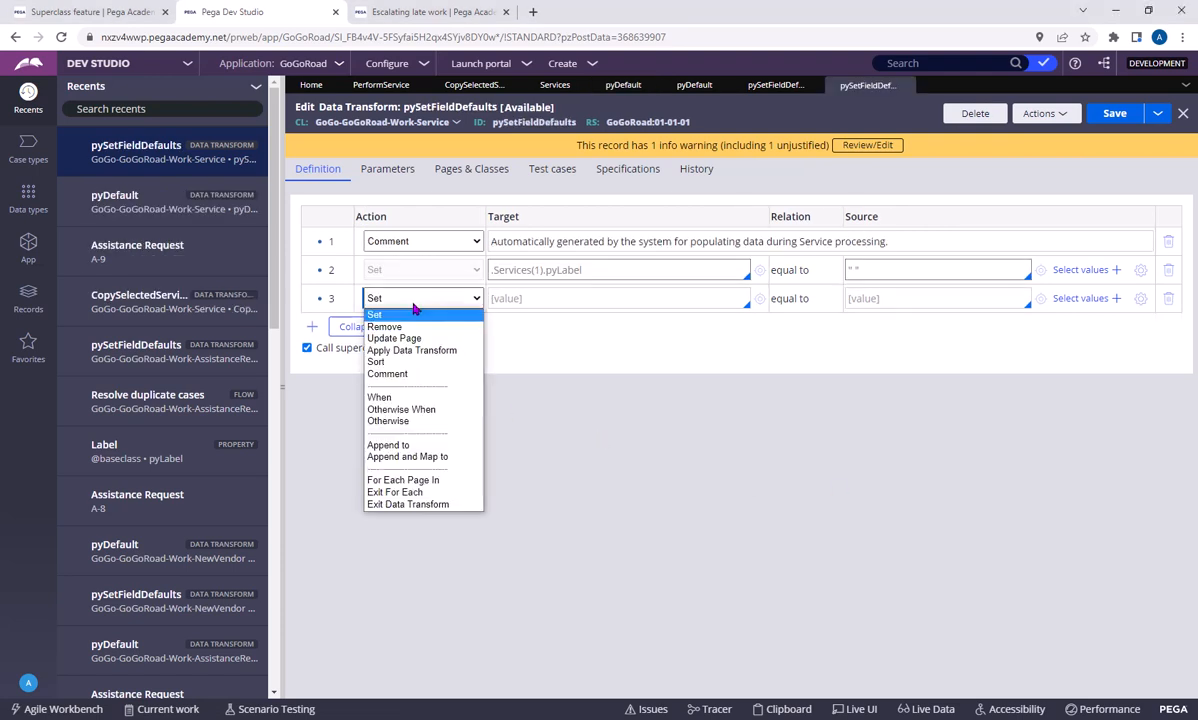
{"action": "left_click", "coordinate": [414, 311]}
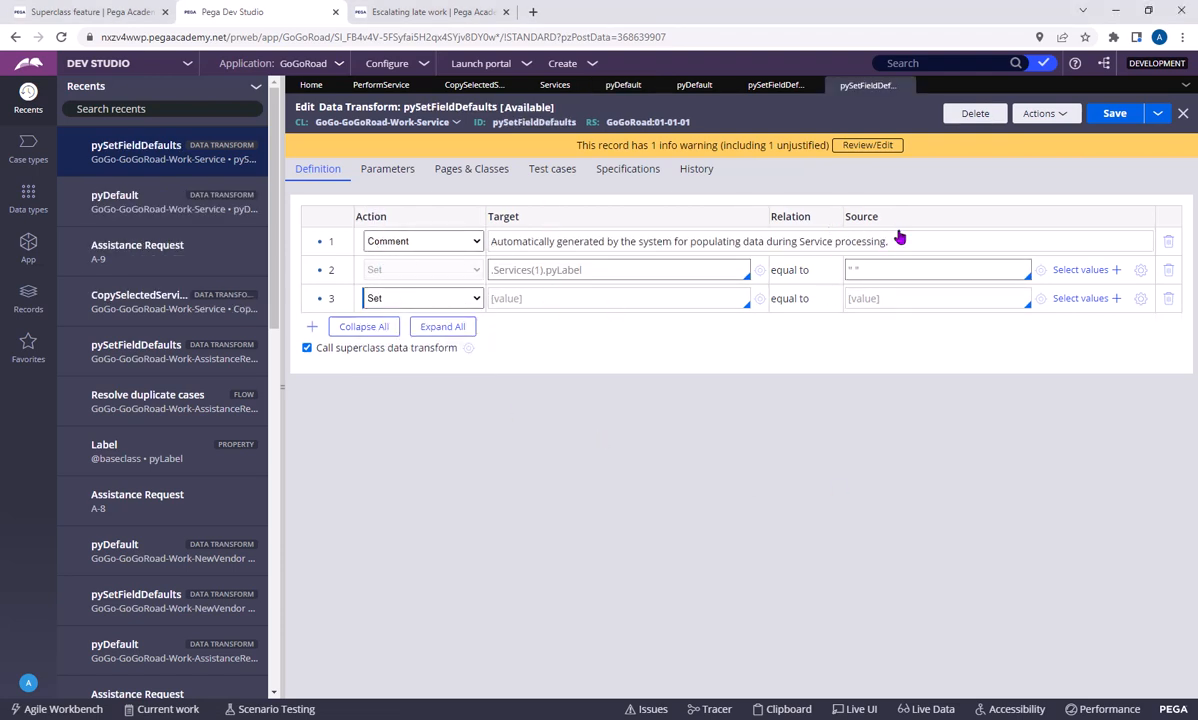
{"action": "left_click", "coordinate": [400, 298]}
{"action": "left_click", "coordinate": [418, 317]}
{"action": "left_click", "coordinate": [540, 298]}
{"action": "type", "text": "."}
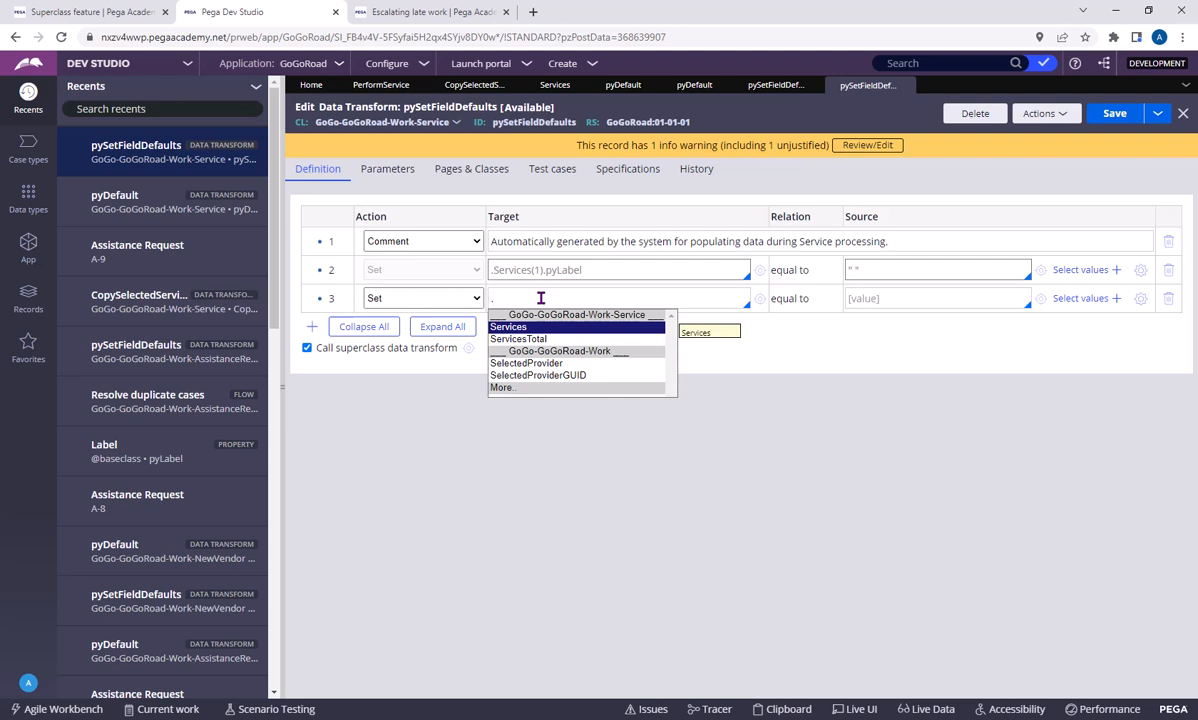
{"action": "key", "text": "Down"}
{"action": "key", "text": "Down"}
{"action": "key", "text": "Down"}
{"action": "key", "text": "Down"}
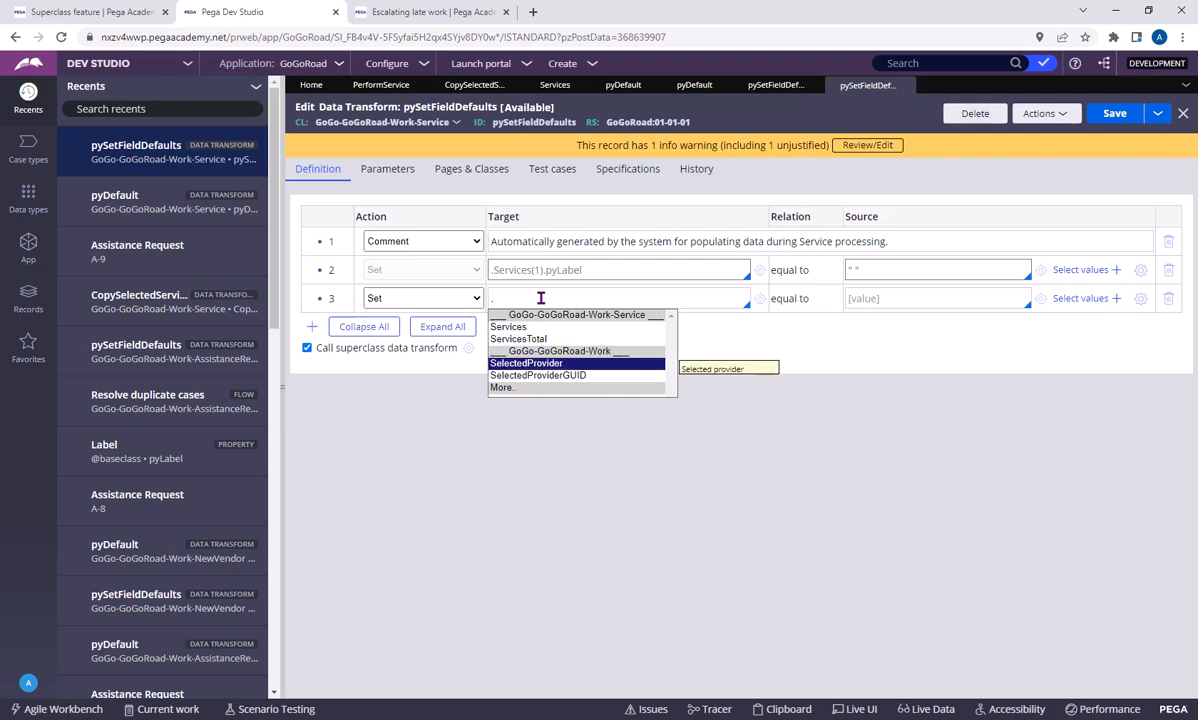
{"action": "key", "text": "Up"}
{"action": "key", "text": "Return"}
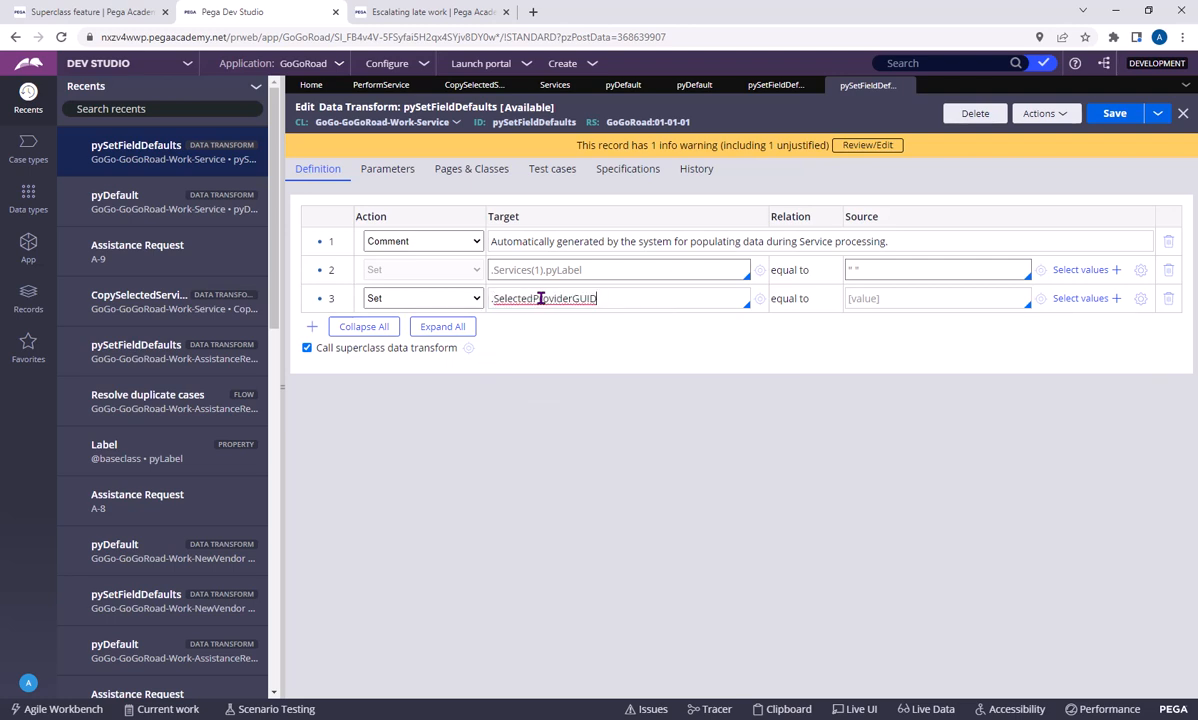
Try out a source entry for the third row, and clear both its source and its target
{"action": "left_click", "coordinate": [903, 300]}
{"action": "type", "text": "\""}
{"action": "key", "text": "BackSpace"}
{"action": "key", "text": "BackSpace"}
{"action": "type", "text": "."}
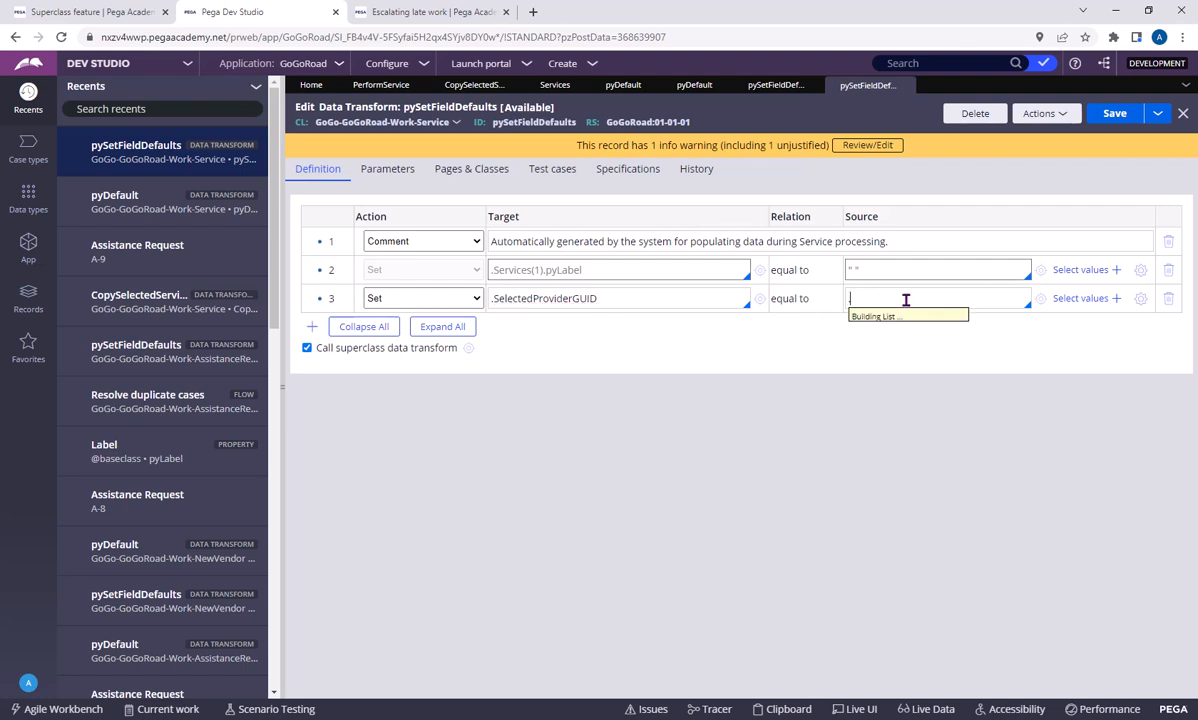
{"action": "left_click", "coordinate": [753, 386]}
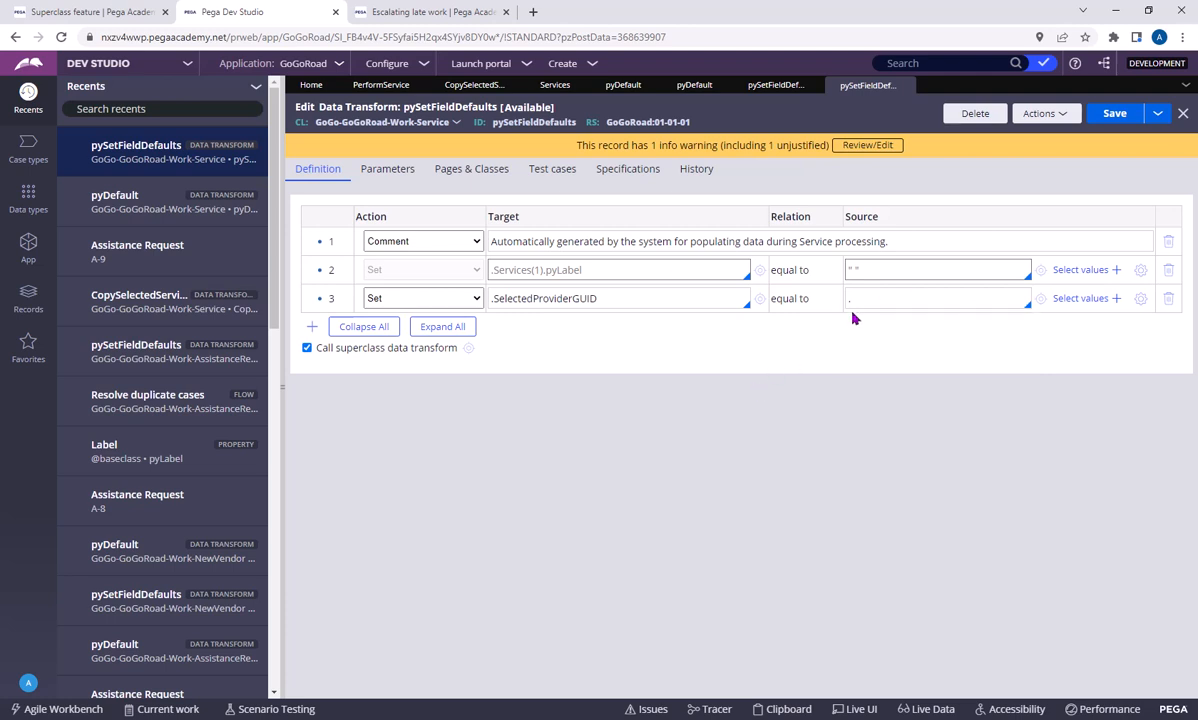
{"action": "key", "text": "BackSpace"}
{"action": "left_click_drag", "start_coordinate": [604, 298], "coordinate": [493, 300]}
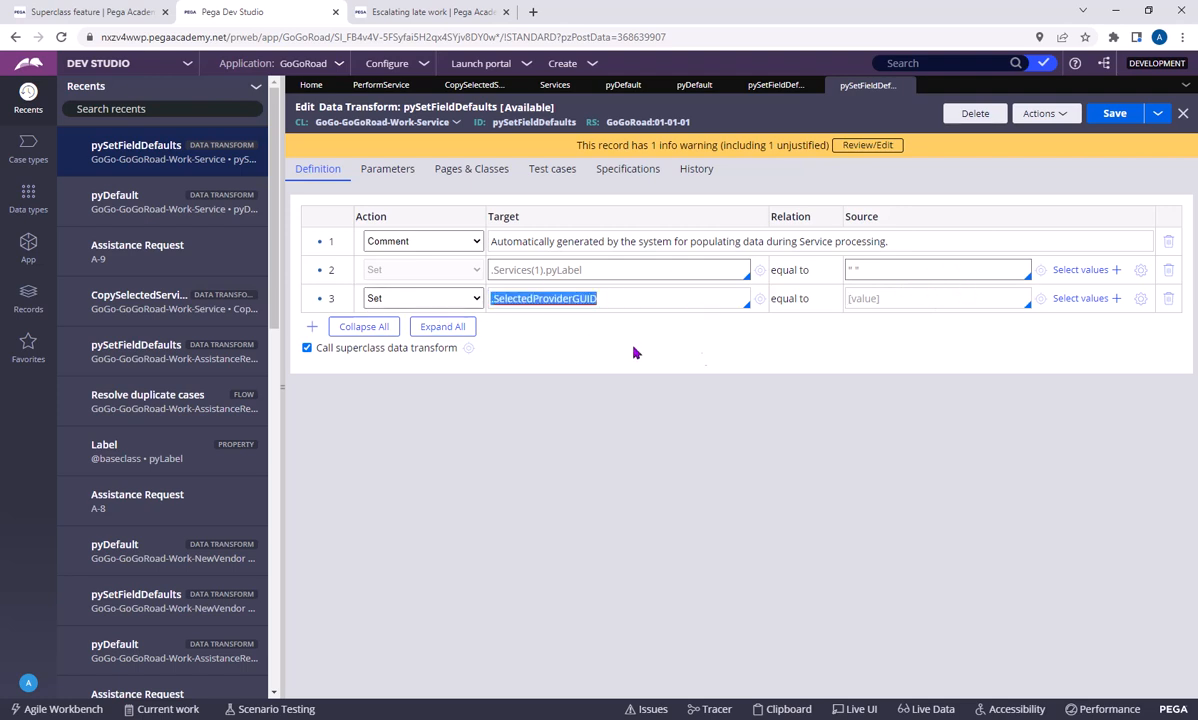
{"action": "key", "text": "BackSpace"}
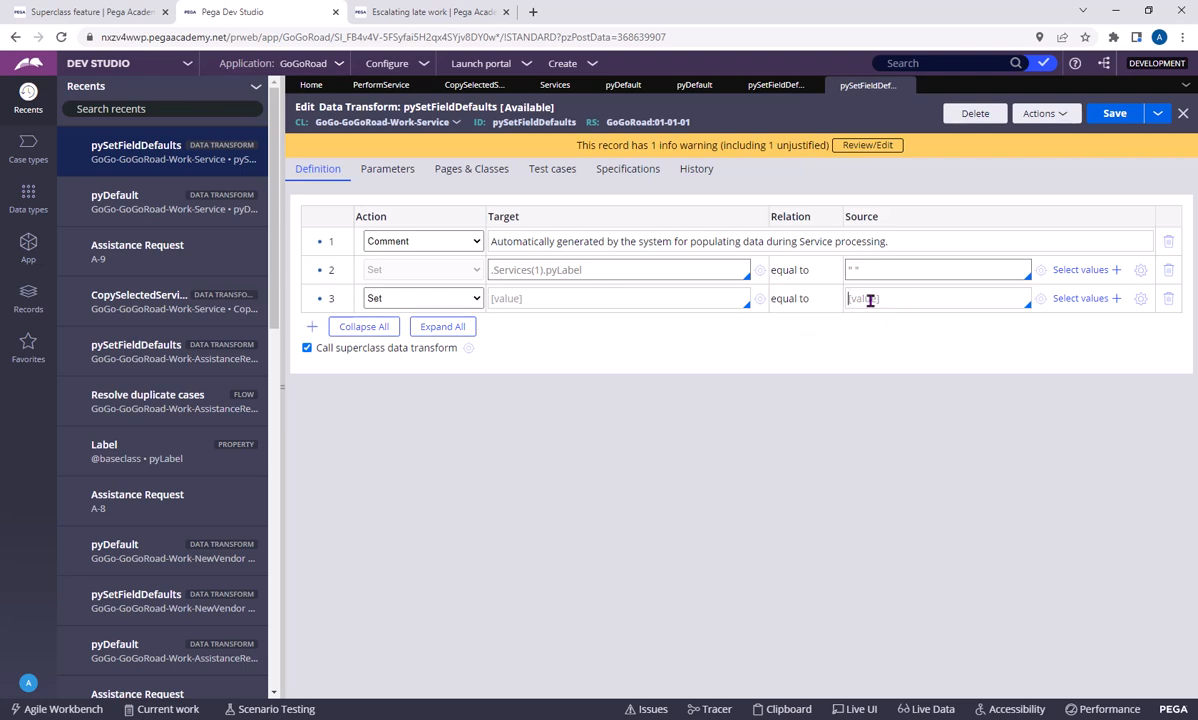
{"action": "left_click", "coordinate": [862, 300]}
Try the Remove action on the third row with .Services as target, and clear the target
{"action": "left_click", "coordinate": [447, 298]}
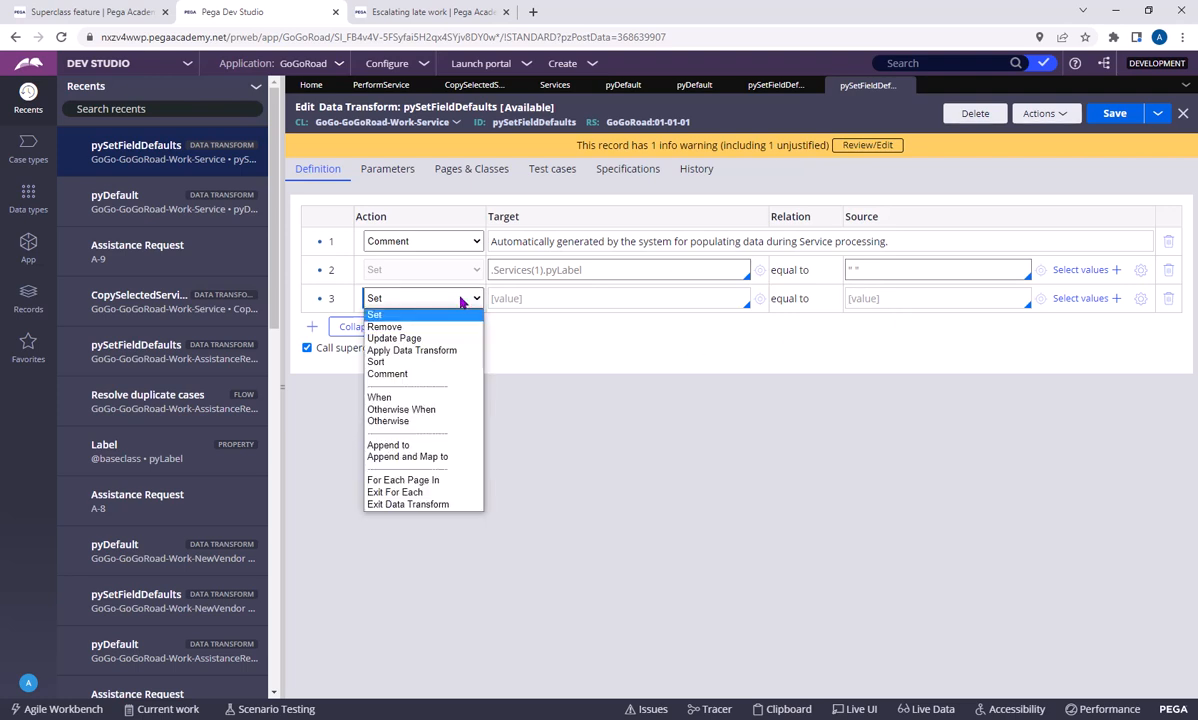
{"action": "left_click", "coordinate": [436, 328]}
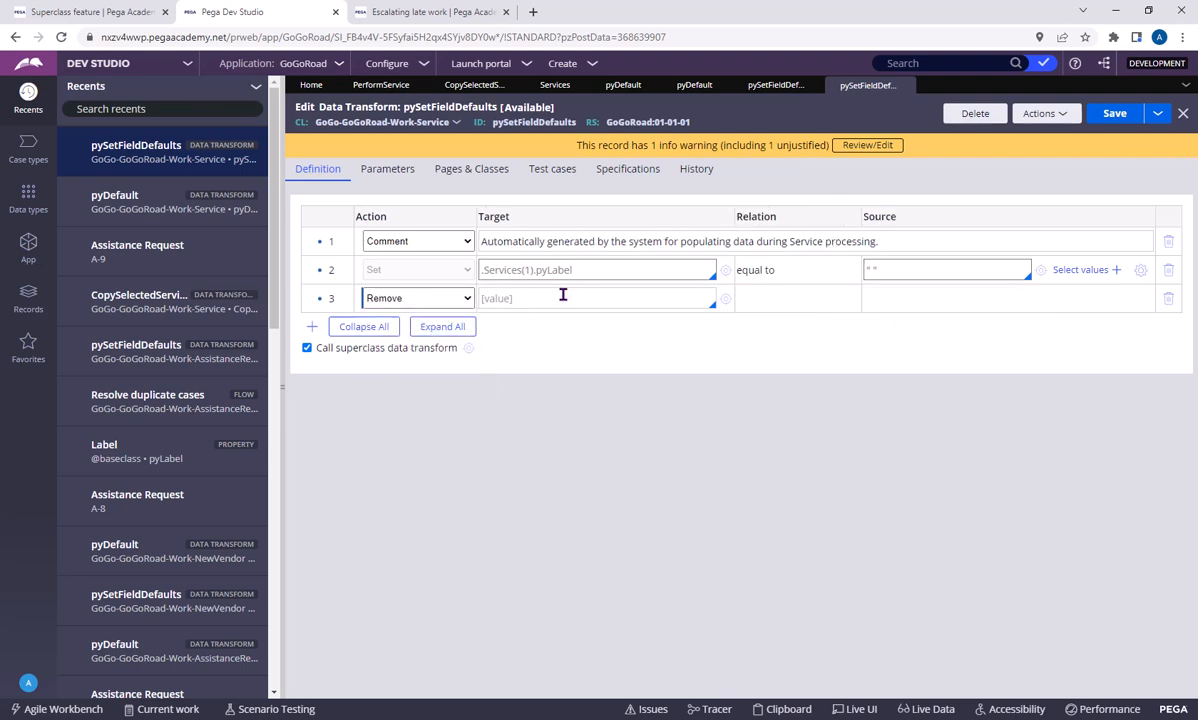
{"action": "left_click", "coordinate": [563, 295]}
{"action": "type", "text": ".Services"}
{"action": "left_click_drag", "start_coordinate": [553, 299], "coordinate": [372, 302]}
{"action": "key", "text": "BackSpace"}
Change the third row's action to Apply Data Transform and compare it with the pySetFieldDefaults row in pyDefault
{"action": "left_click", "coordinate": [449, 297]}
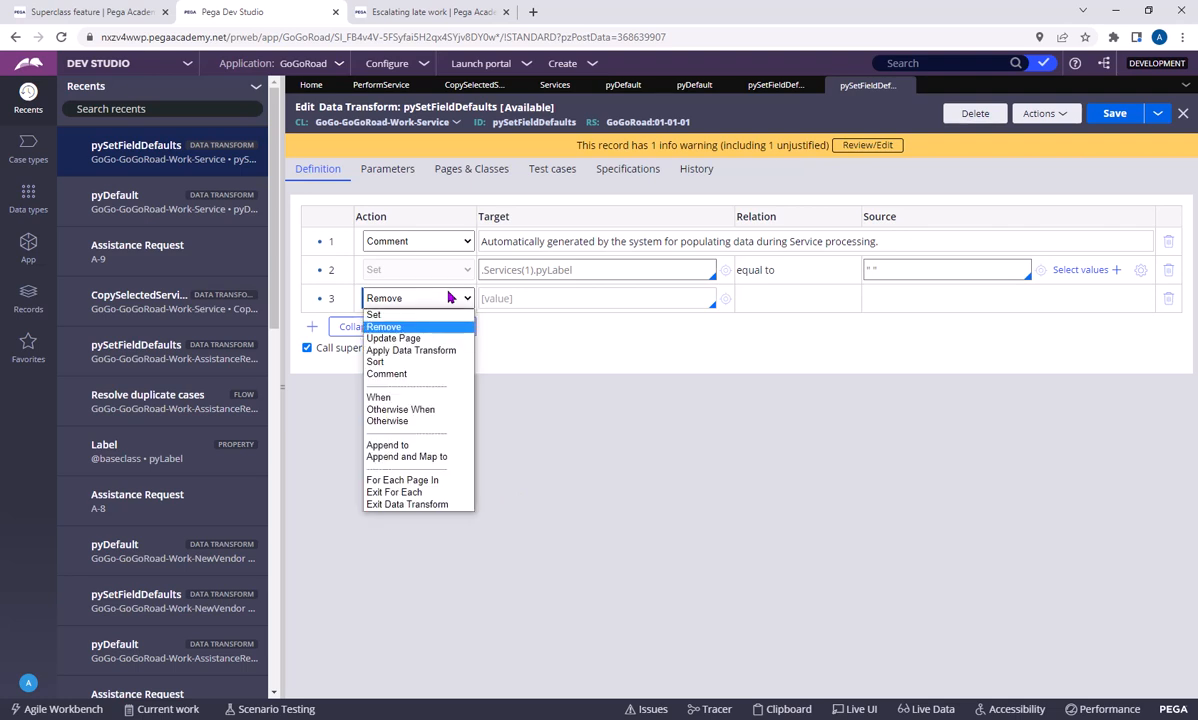
{"action": "left_click", "coordinate": [414, 350]}
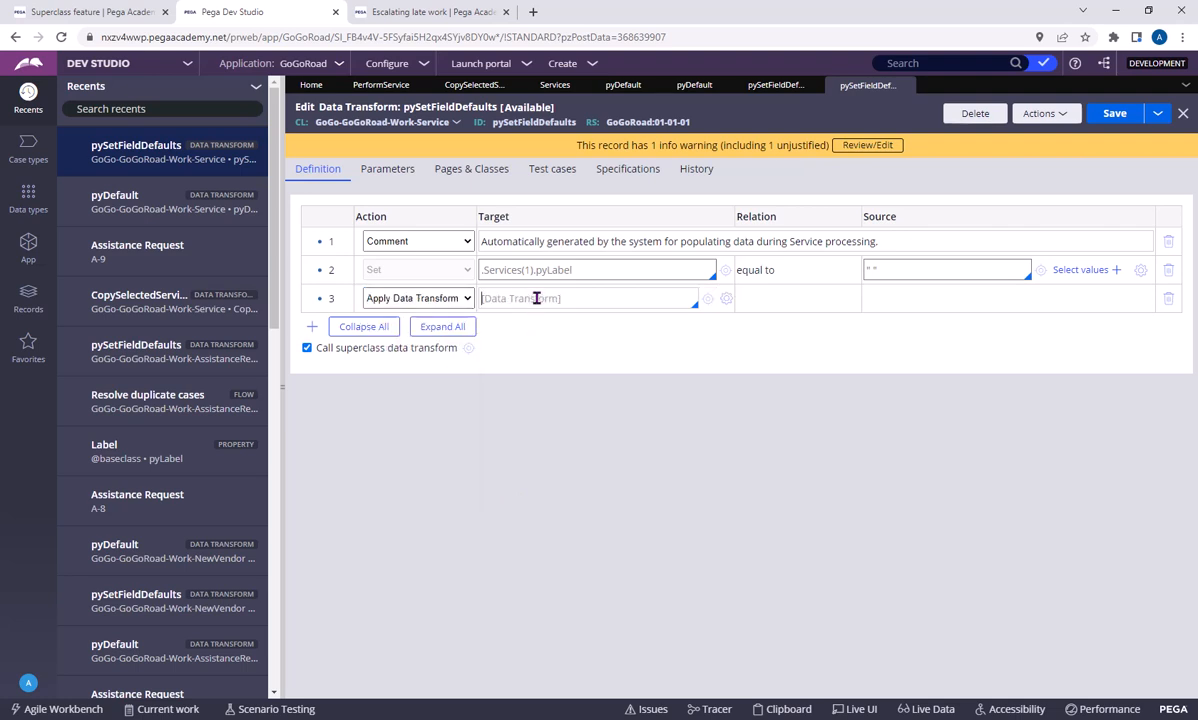
{"action": "left_click", "coordinate": [777, 86]}
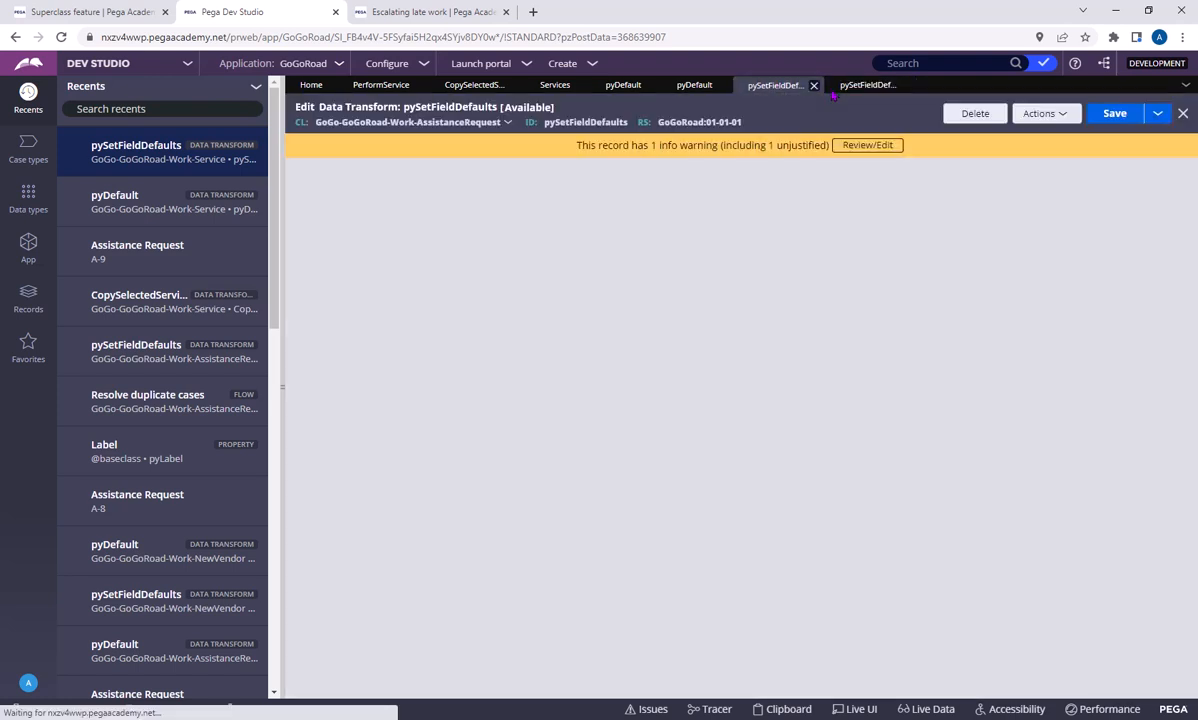
{"action": "left_click", "coordinate": [813, 86]}
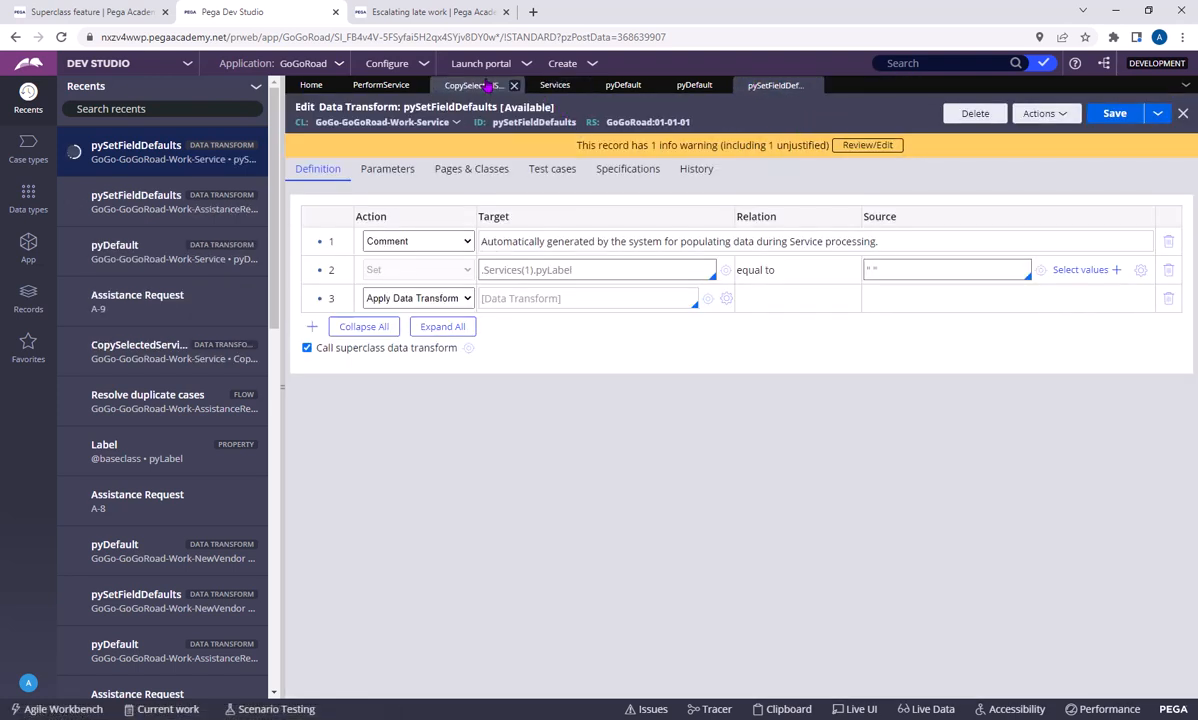
{"action": "left_click", "coordinate": [622, 86]}
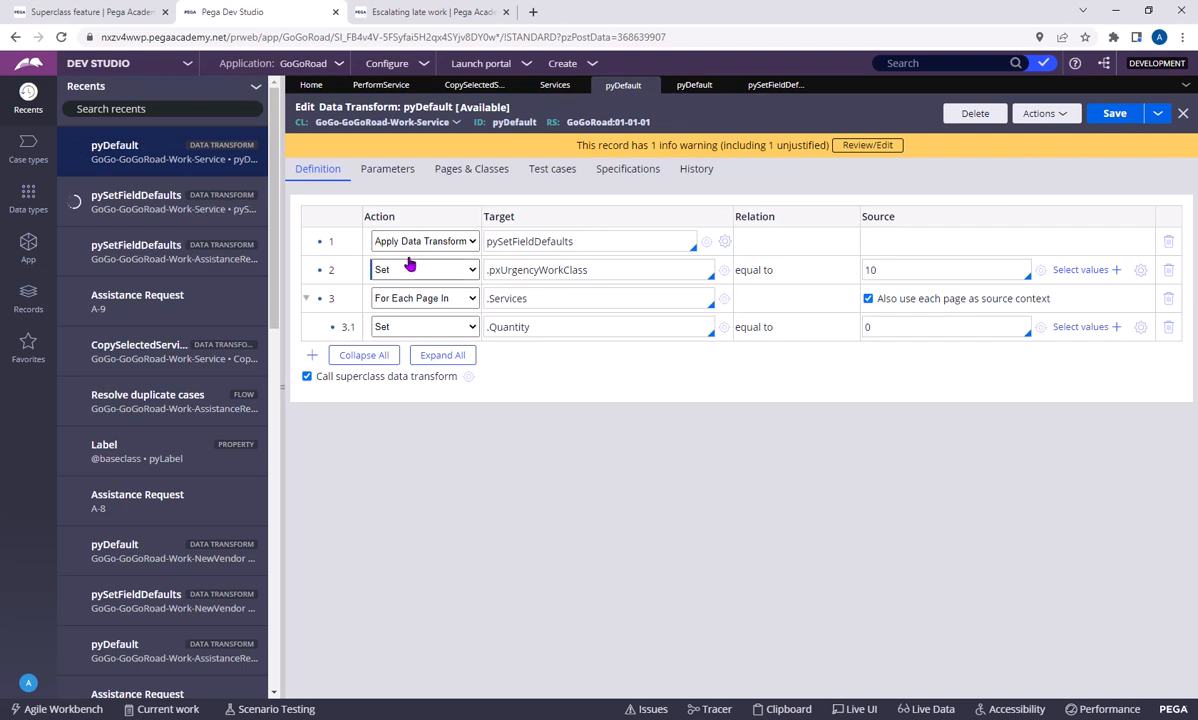
{"action": "left_click", "coordinate": [776, 86]}
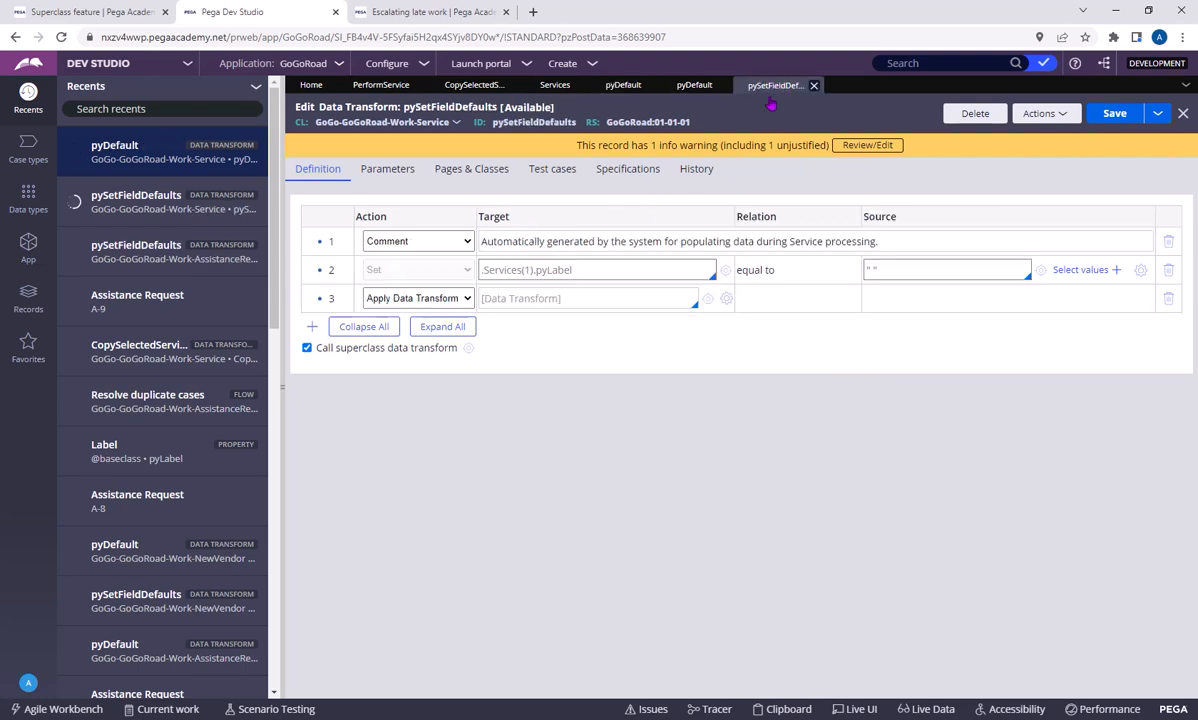
Try the Sort action on the third row with .Services as the page list to sort
{"action": "left_click", "coordinate": [414, 298]}
{"action": "left_click", "coordinate": [412, 362]}
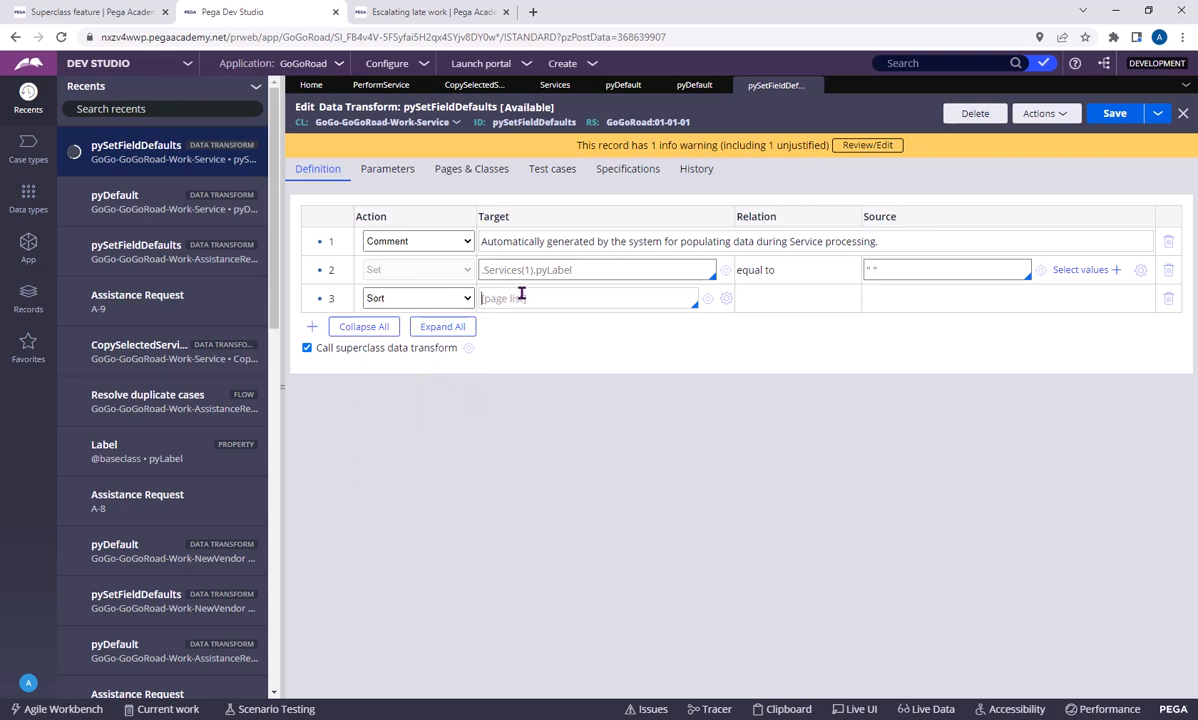
{"action": "type", "text": "."}
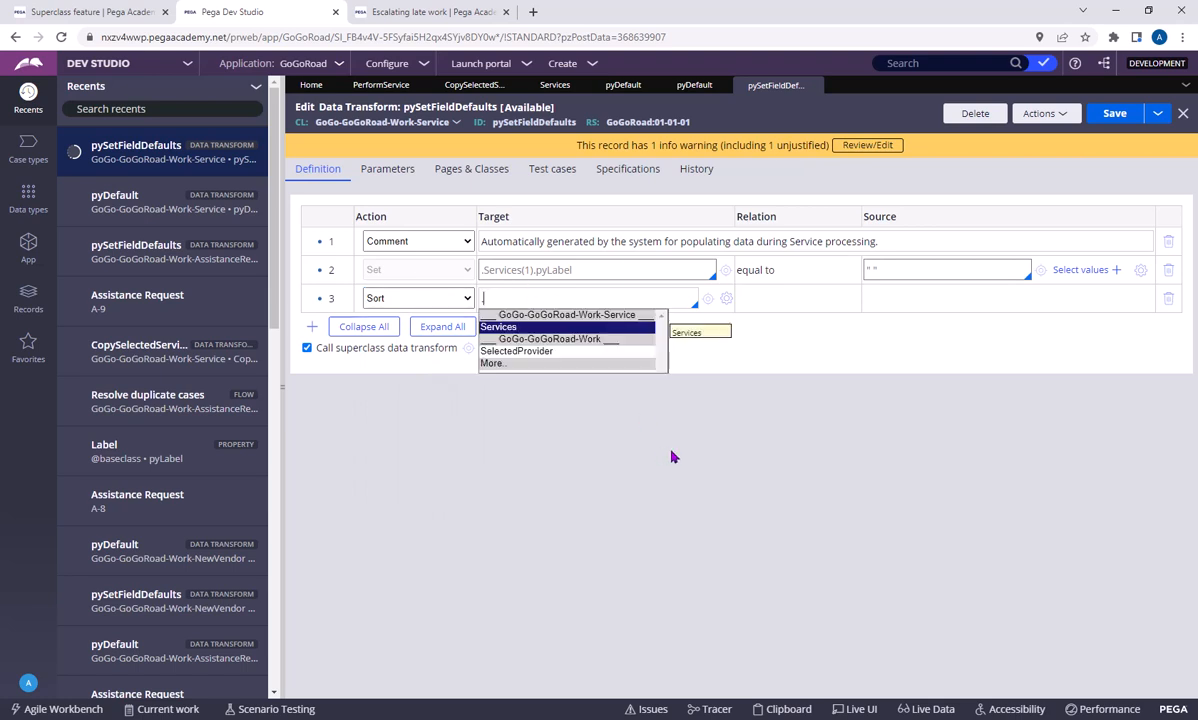
{"action": "key", "text": "Return"}
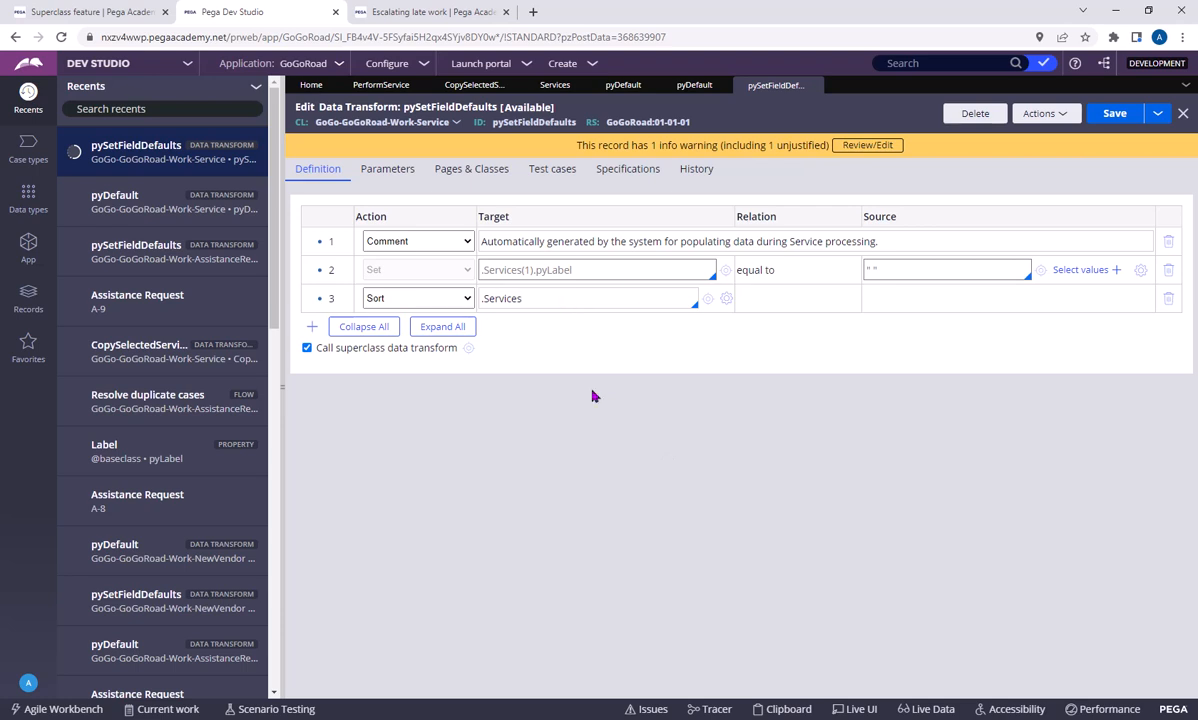
{"action": "left_click", "coordinate": [452, 298]}
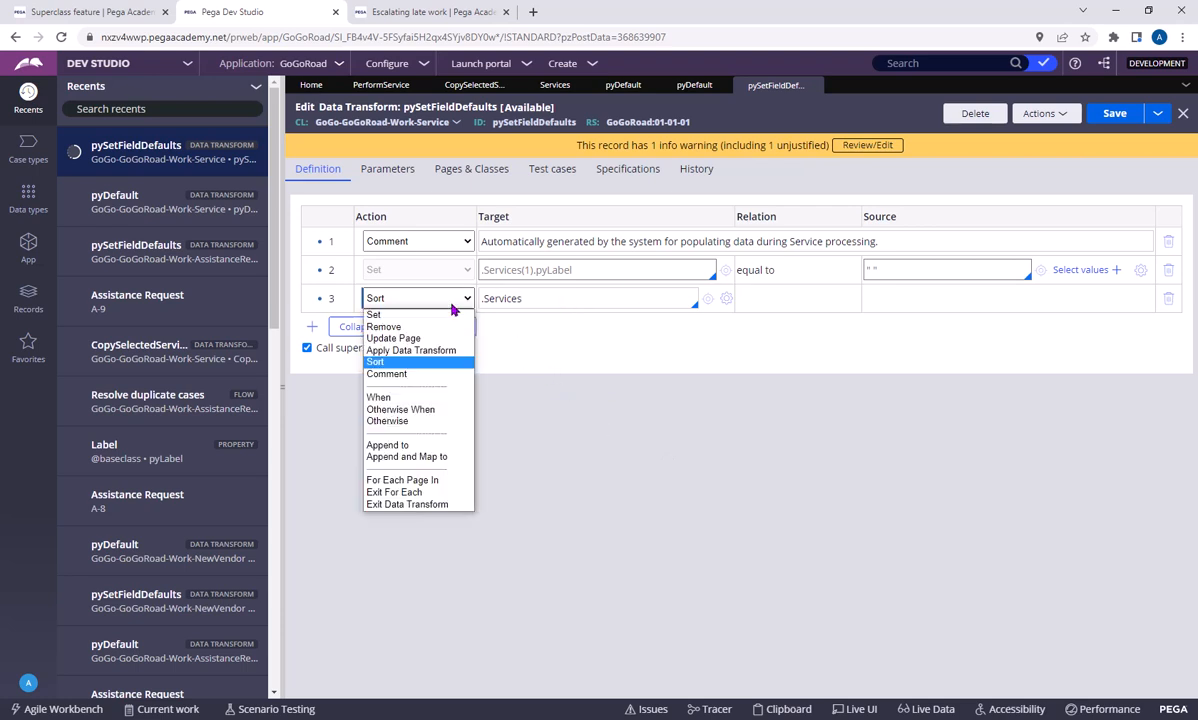
{"action": "left_click", "coordinate": [452, 304]}
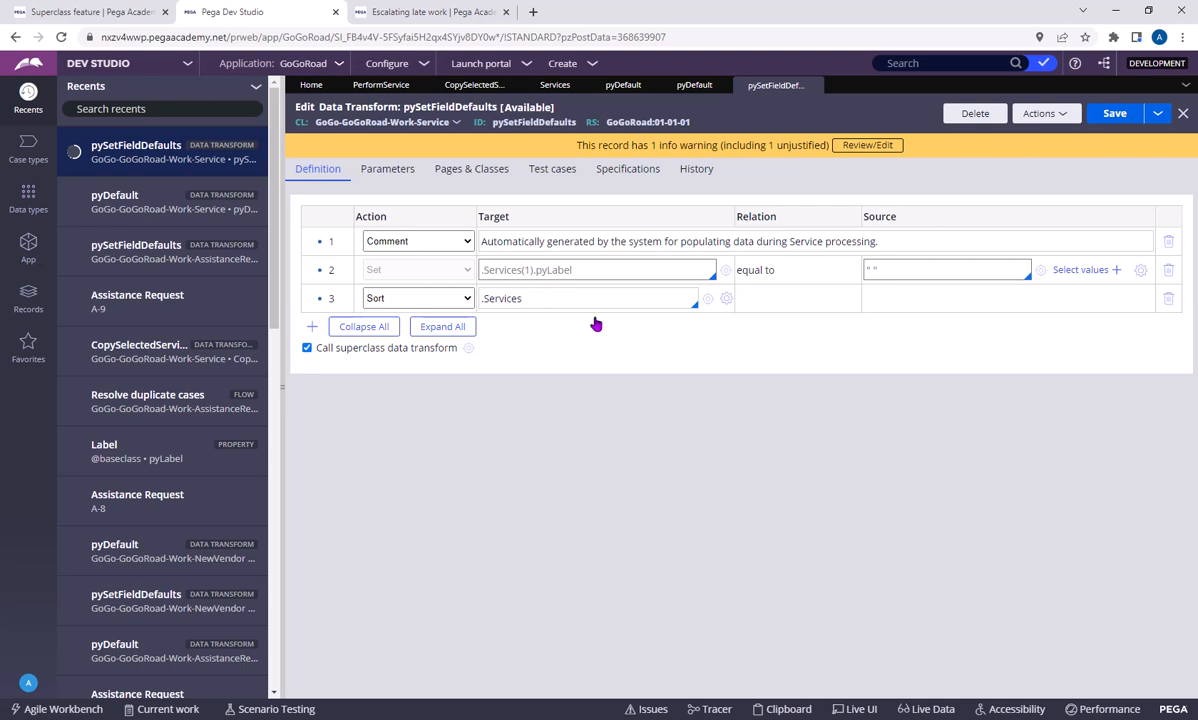
Browse the properties available beneath .Services for the Sort target, and clear the target
{"action": "type", "text": "."}
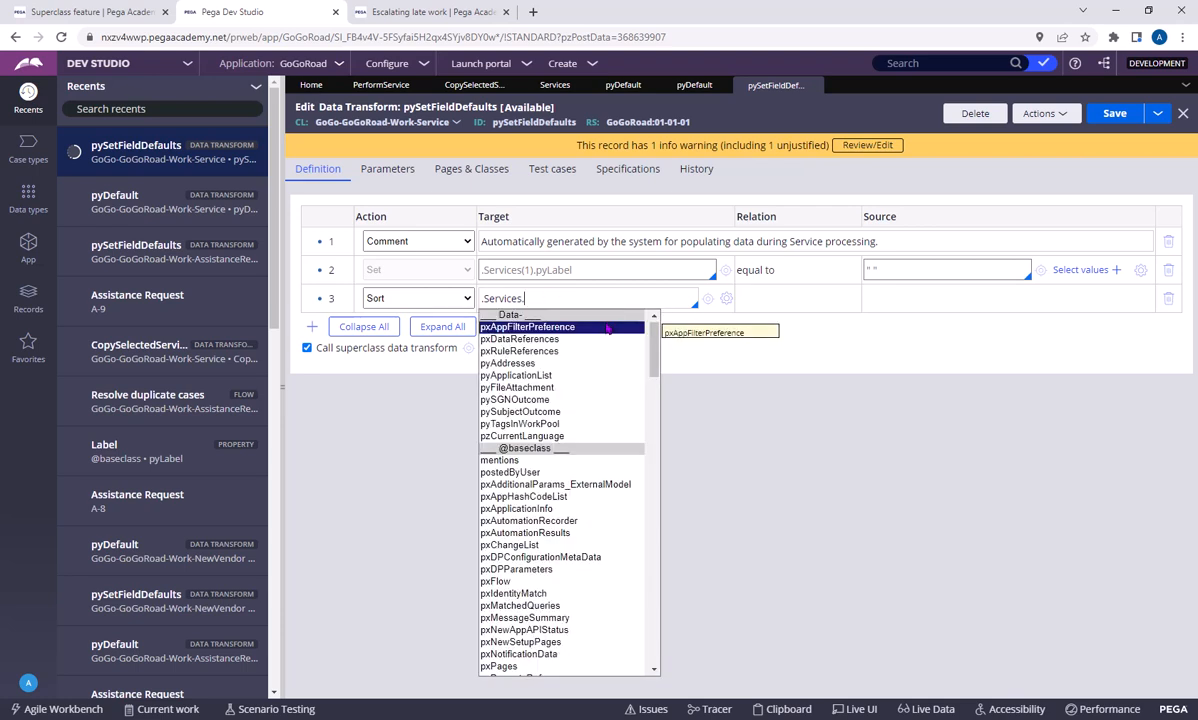
{"action": "key", "text": "Down"}
{"action": "key", "text": "Down"}
{"action": "key", "text": "Down"}
{"action": "key", "text": "Down"}
{"action": "key", "text": "Down"}
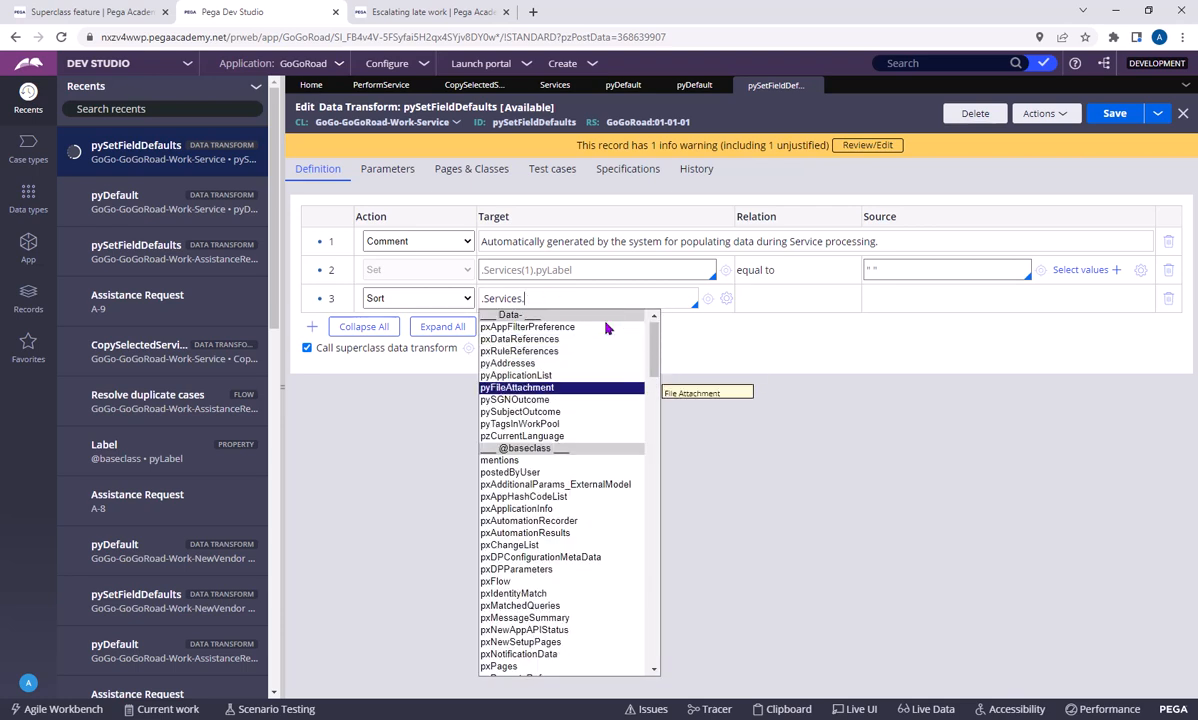
{"action": "left_click", "coordinate": [785, 396]}
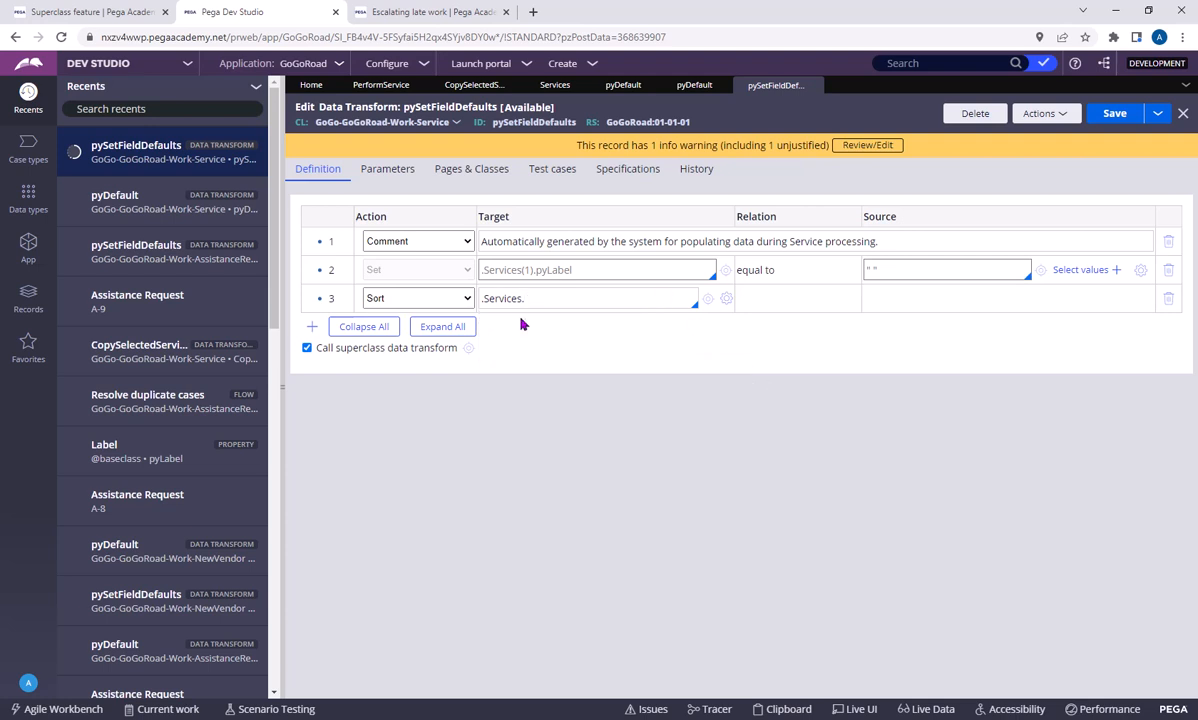
{"action": "triple_click", "coordinate": [541, 307]}
{"action": "key", "text": "BackSpace"}
Try the Comment action on the third row and highlight the existing comment text in the first row
{"action": "left_click", "coordinate": [445, 300]}
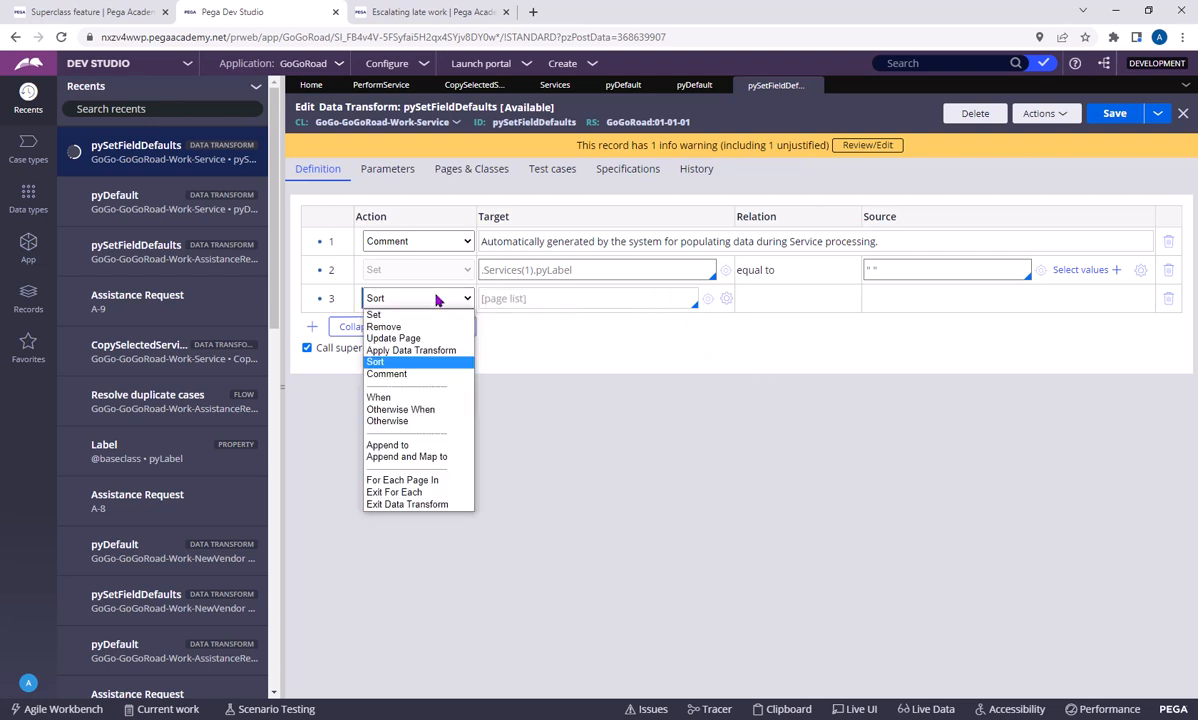
{"action": "left_click", "coordinate": [423, 374]}
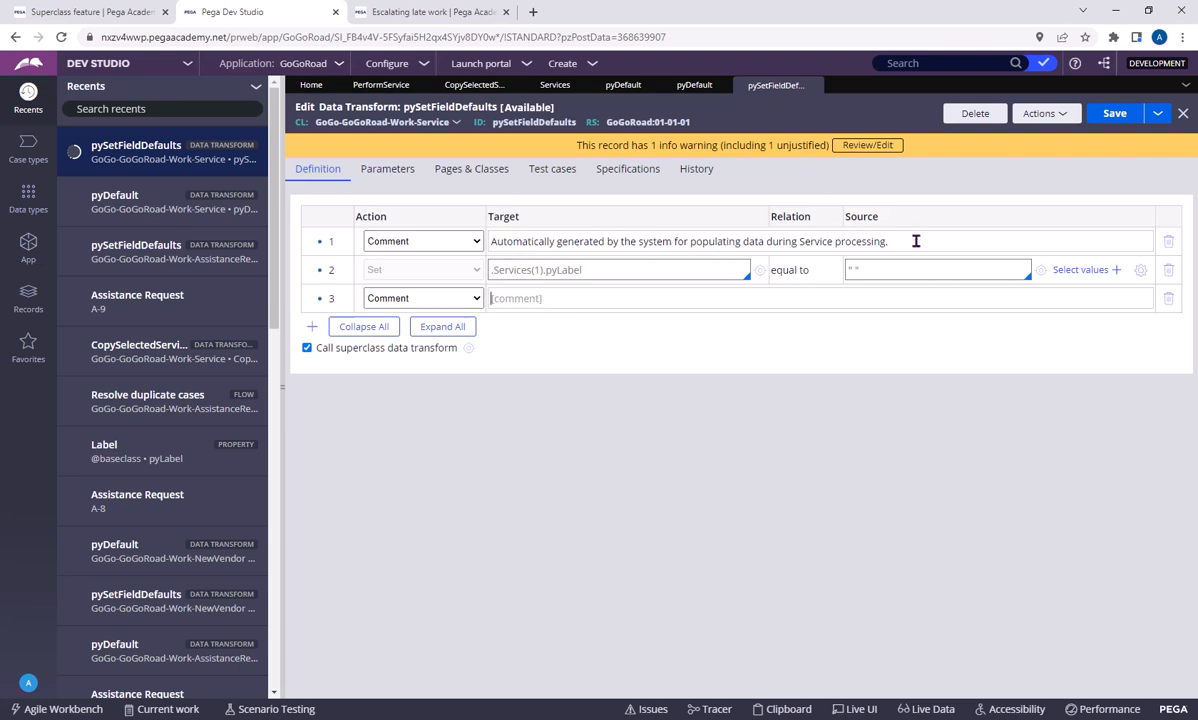
{"action": "left_click_drag", "start_coordinate": [915, 241], "coordinate": [476, 246]}
Try the When action on the third row with the condition CheckNumCovered>0, and clear the condition
{"action": "left_click", "coordinate": [400, 298]}
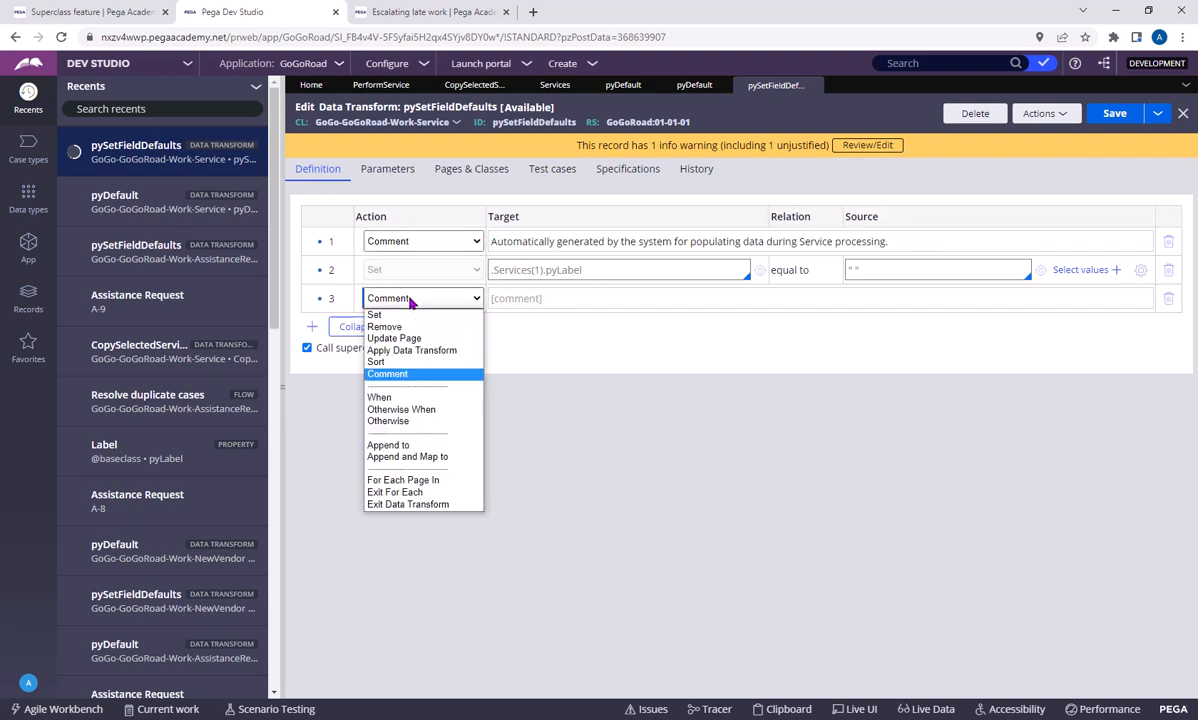
{"action": "left_click", "coordinate": [410, 400]}
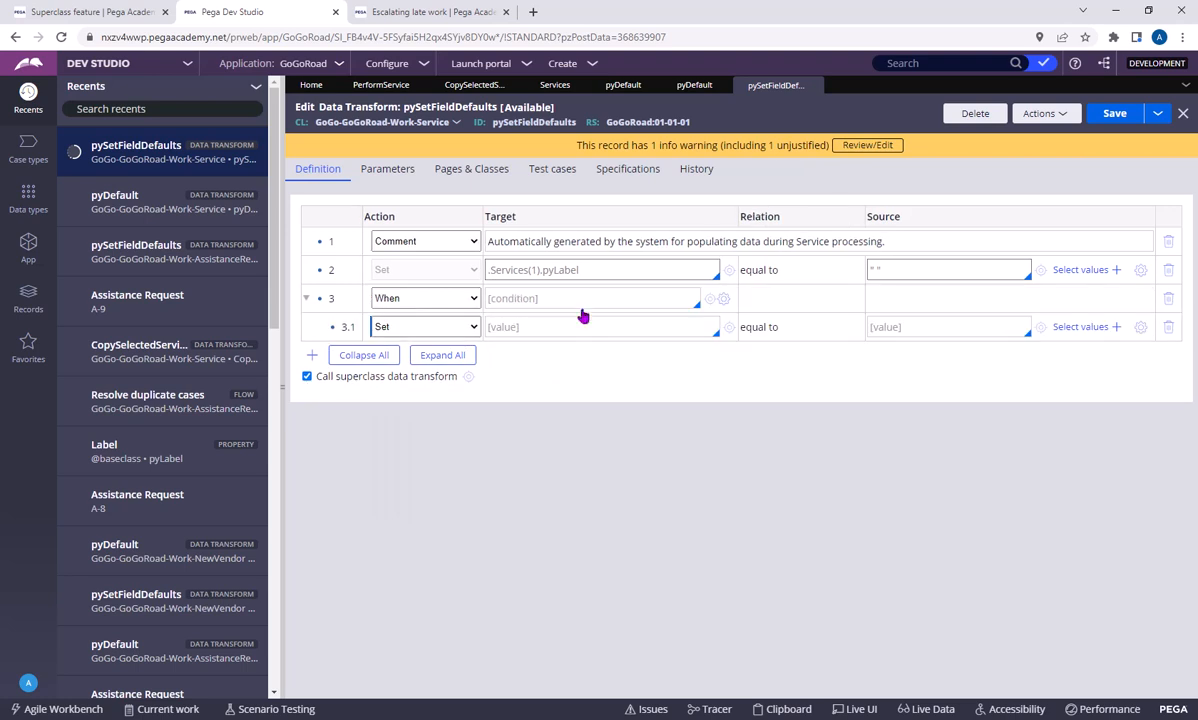
{"action": "left_click", "coordinate": [576, 298]}
{"action": "type", "text": ".Q"}
{"action": "key", "text": "Down"}
{"action": "key", "text": "Down"}
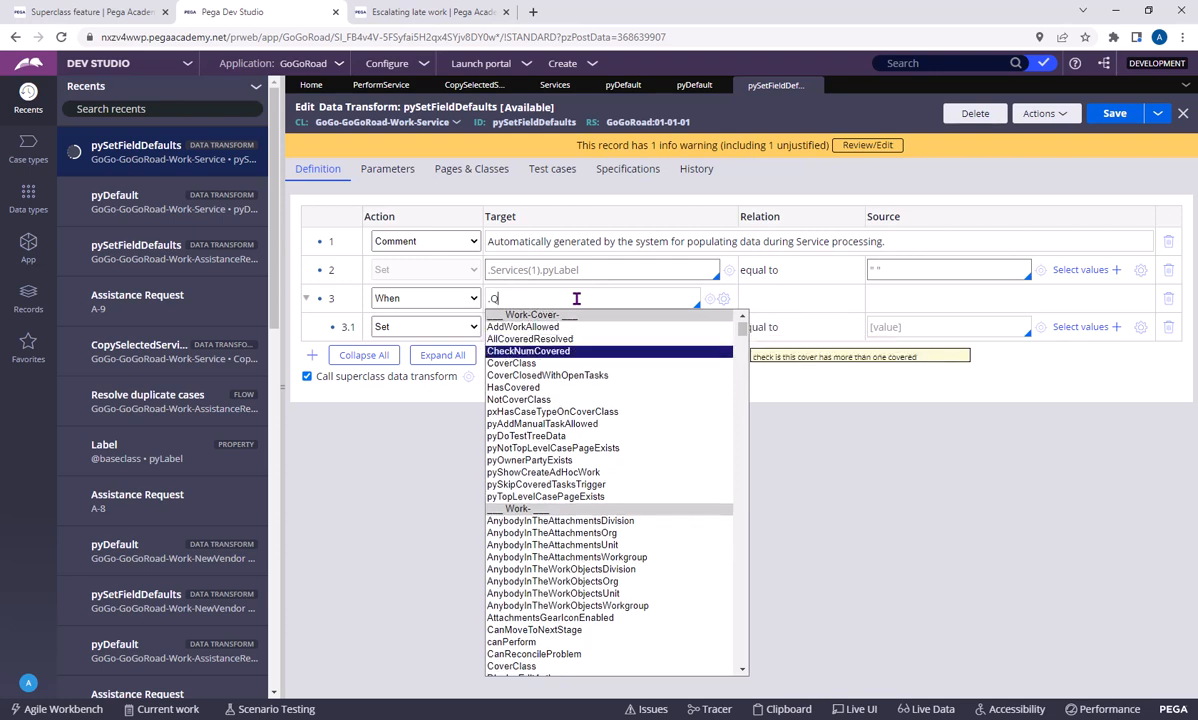
{"action": "key", "text": "Return"}
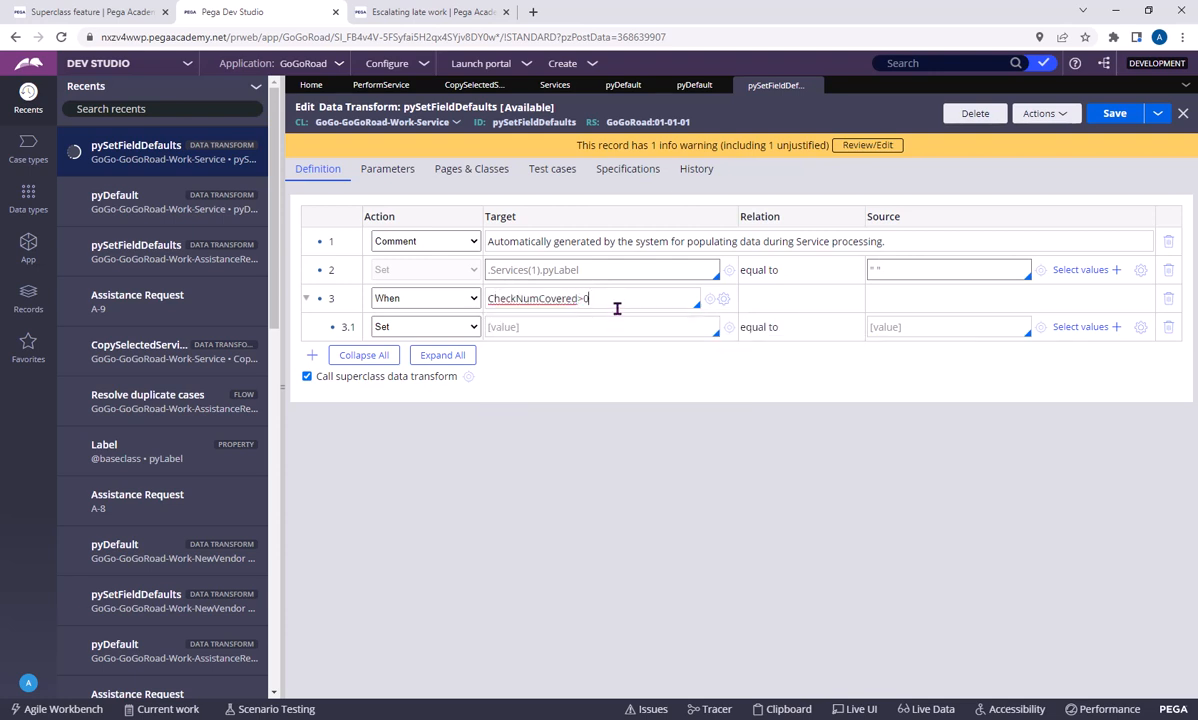
{"action": "left_click_drag", "start_coordinate": [617, 306], "coordinate": [475, 308]}
{"action": "key", "text": "BackSpace"}
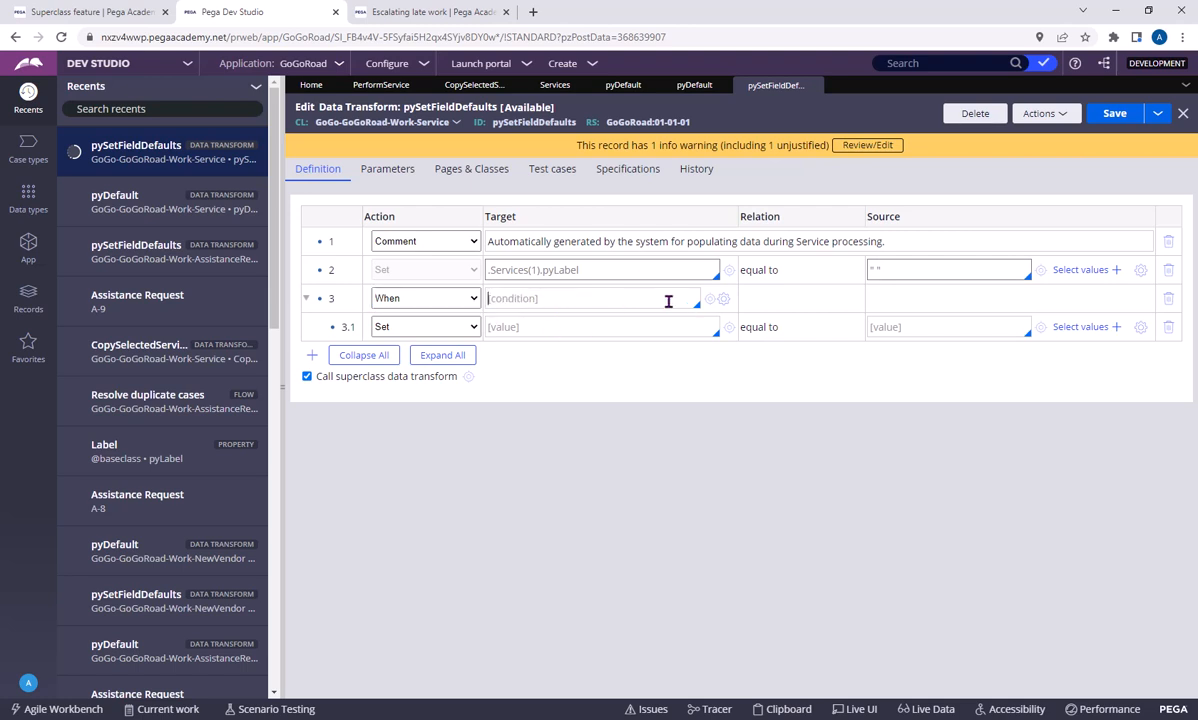
Add a second Set row beneath the When row, and change the third row's action to Otherwise When
{"action": "left_click", "coordinate": [420, 298]}
{"action": "left_click", "coordinate": [621, 431]}
{"action": "left_click", "coordinate": [554, 335]}
{"action": "key", "text": "Return"}
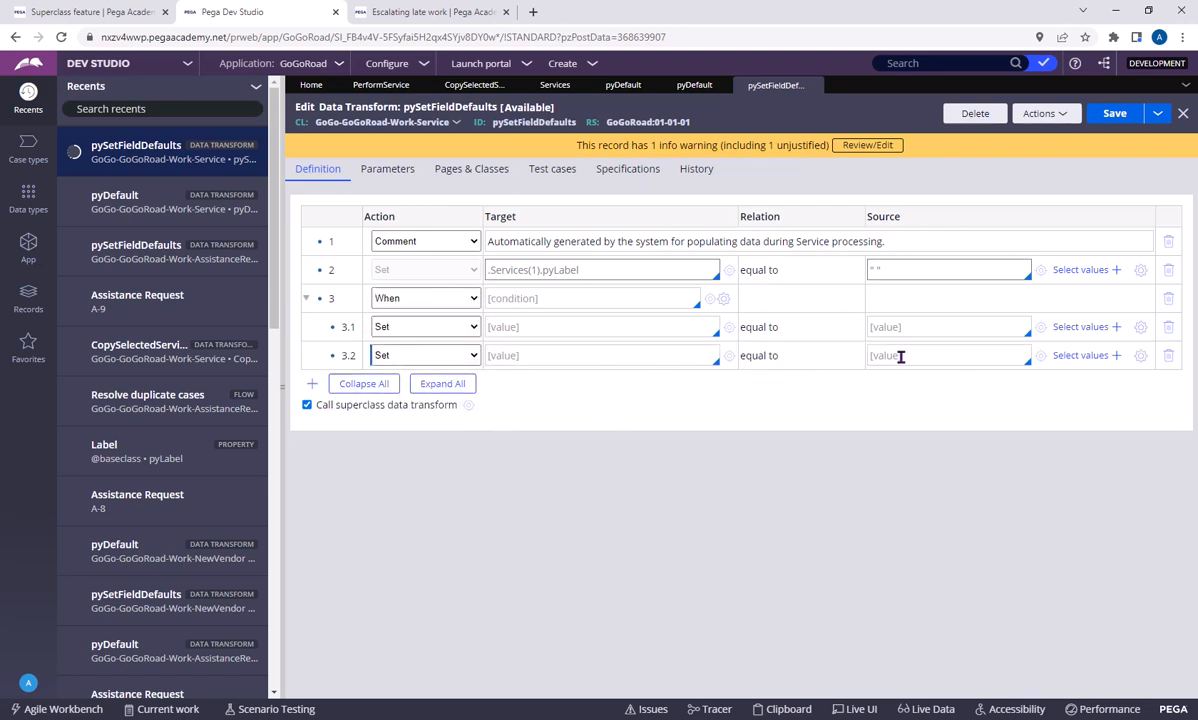
{"action": "left_click", "coordinate": [420, 298]}
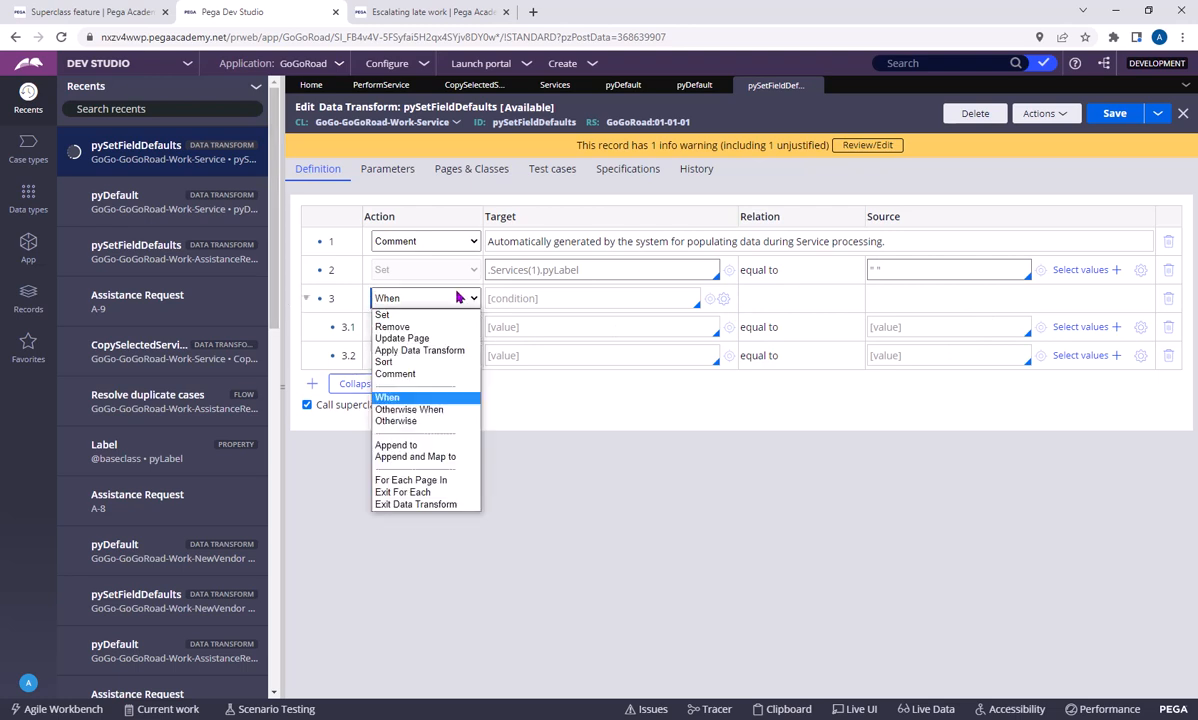
{"action": "left_click", "coordinate": [418, 410]}
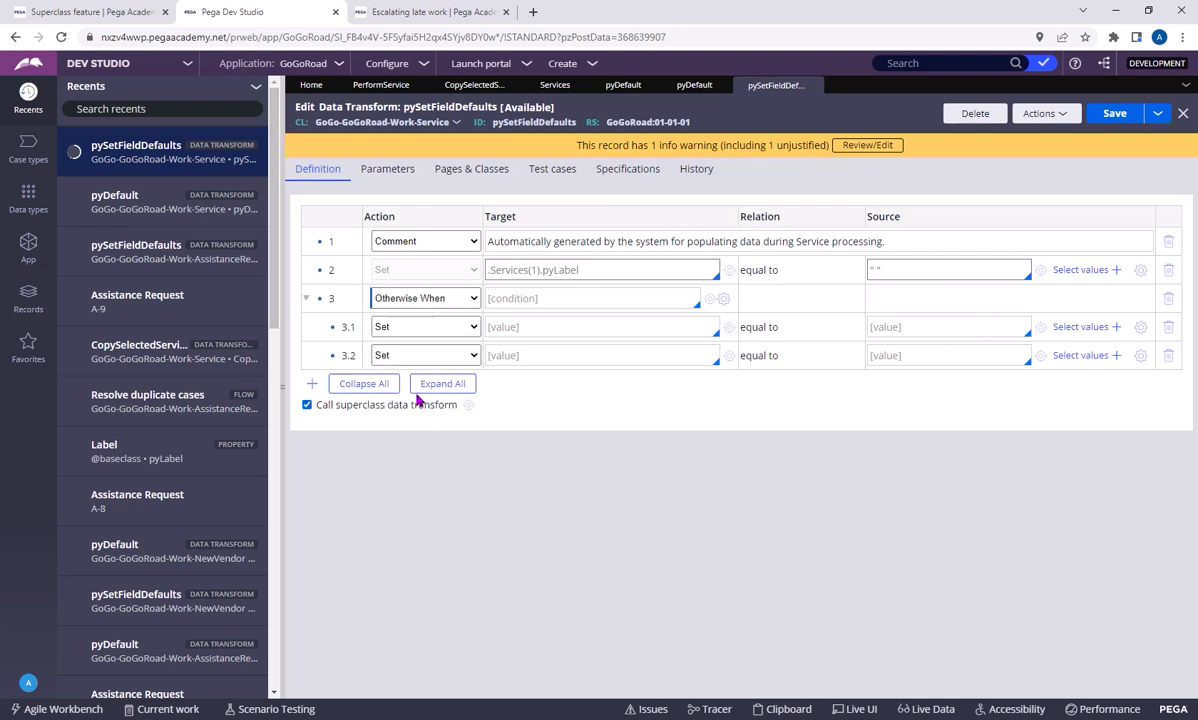
Change the third row's action to Append to, accepting deletion of its child rows, and set the relation to an existing page
{"action": "left_click", "coordinate": [400, 299]}
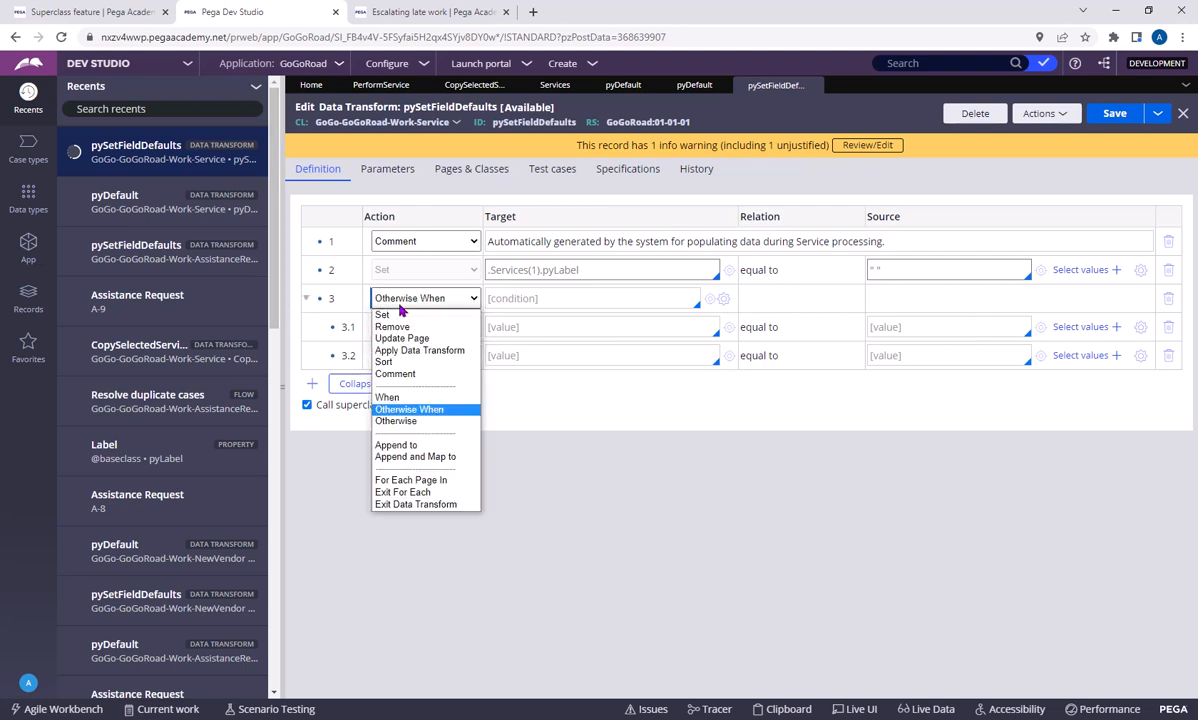
{"action": "left_click", "coordinate": [411, 446]}
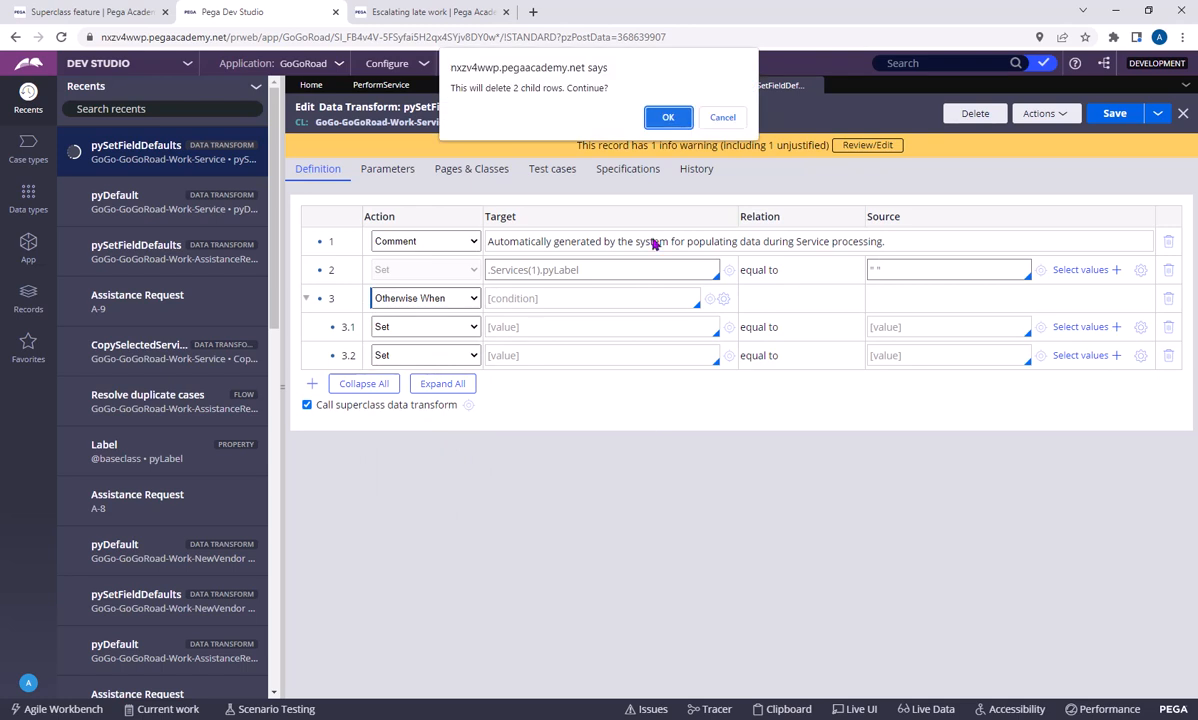
{"action": "left_click", "coordinate": [636, 123]}
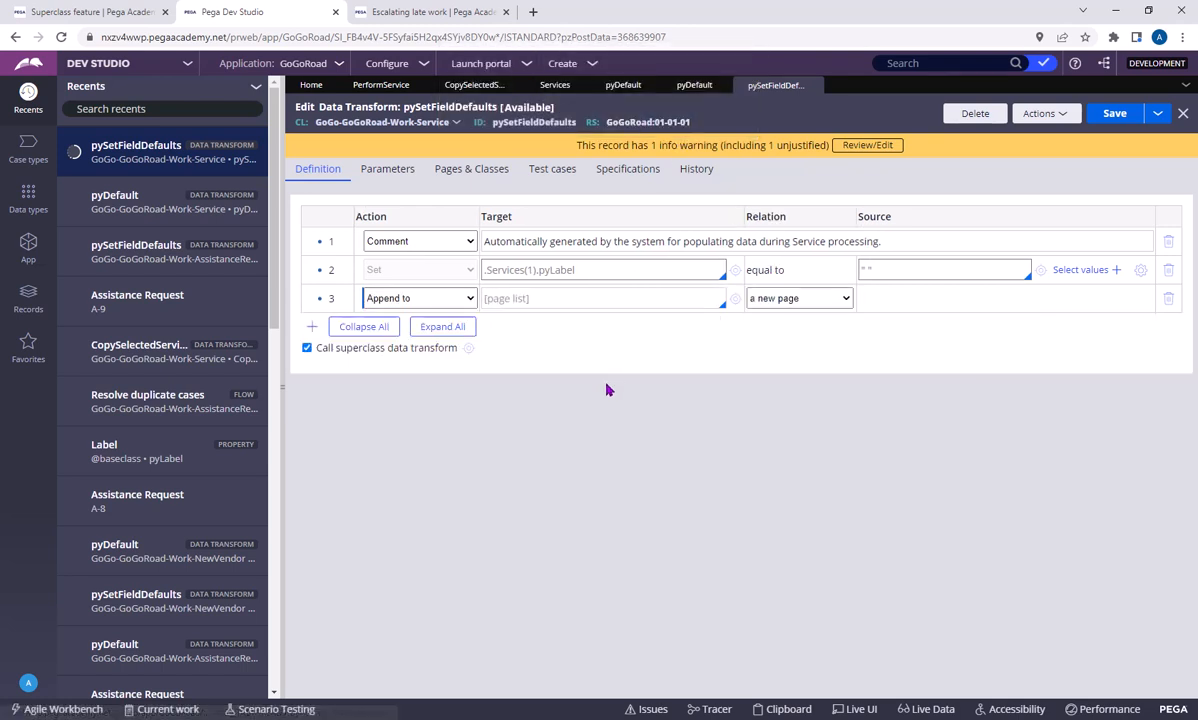
{"action": "left_click", "coordinate": [548, 301]}
{"action": "left_click", "coordinate": [809, 298]}
{"action": "left_click", "coordinate": [770, 322]}
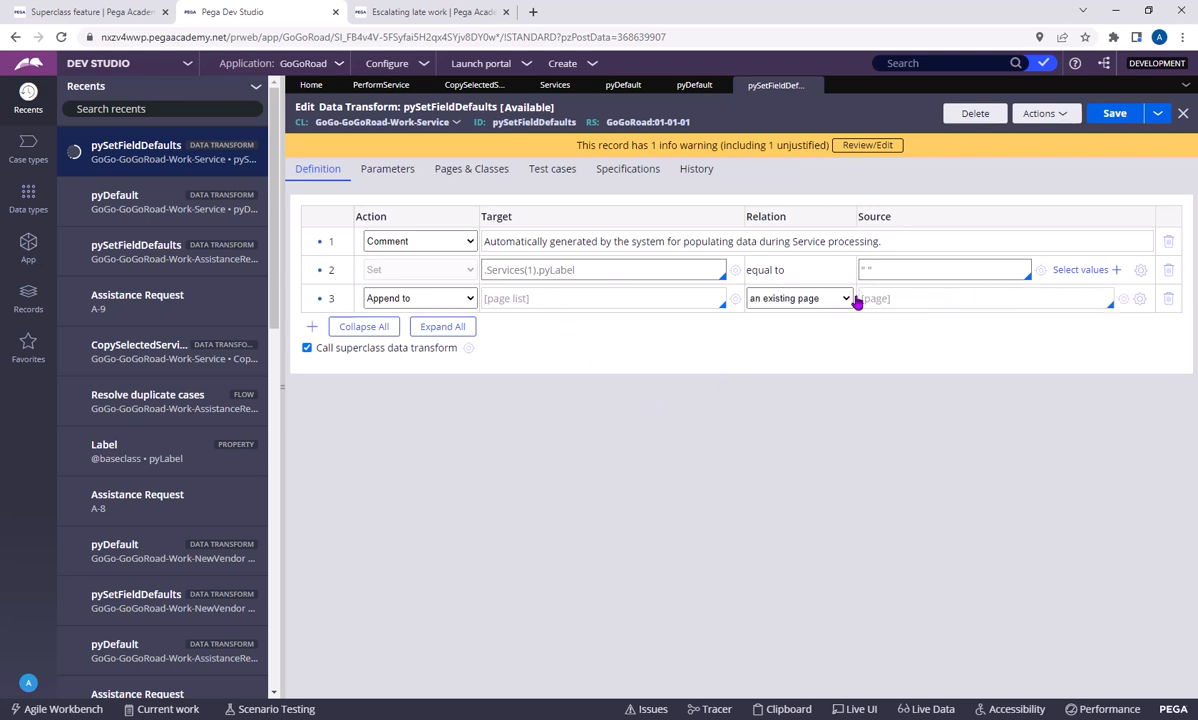
{"action": "left_click", "coordinate": [947, 301]}
Try the relation each page in for the Append to row, and switch it to current source page
{"action": "left_click", "coordinate": [420, 298]}
{"action": "left_click", "coordinate": [435, 303]}
{"action": "left_click", "coordinate": [757, 299]}
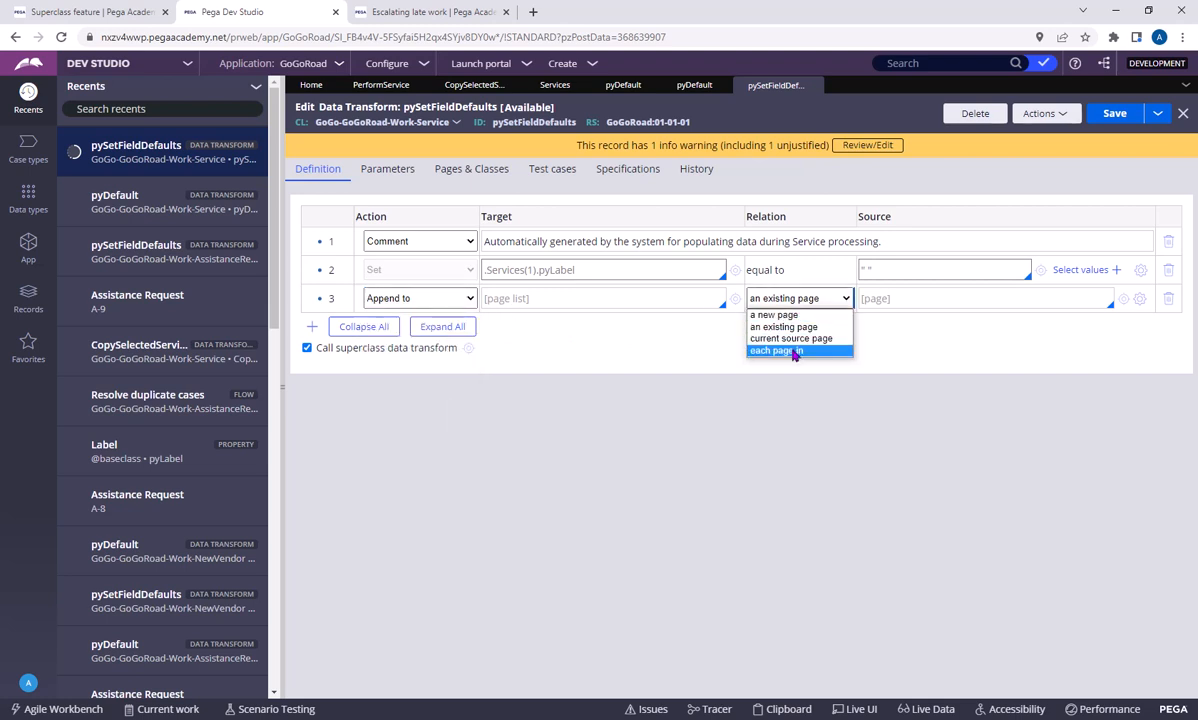
{"action": "left_click", "coordinate": [795, 351]}
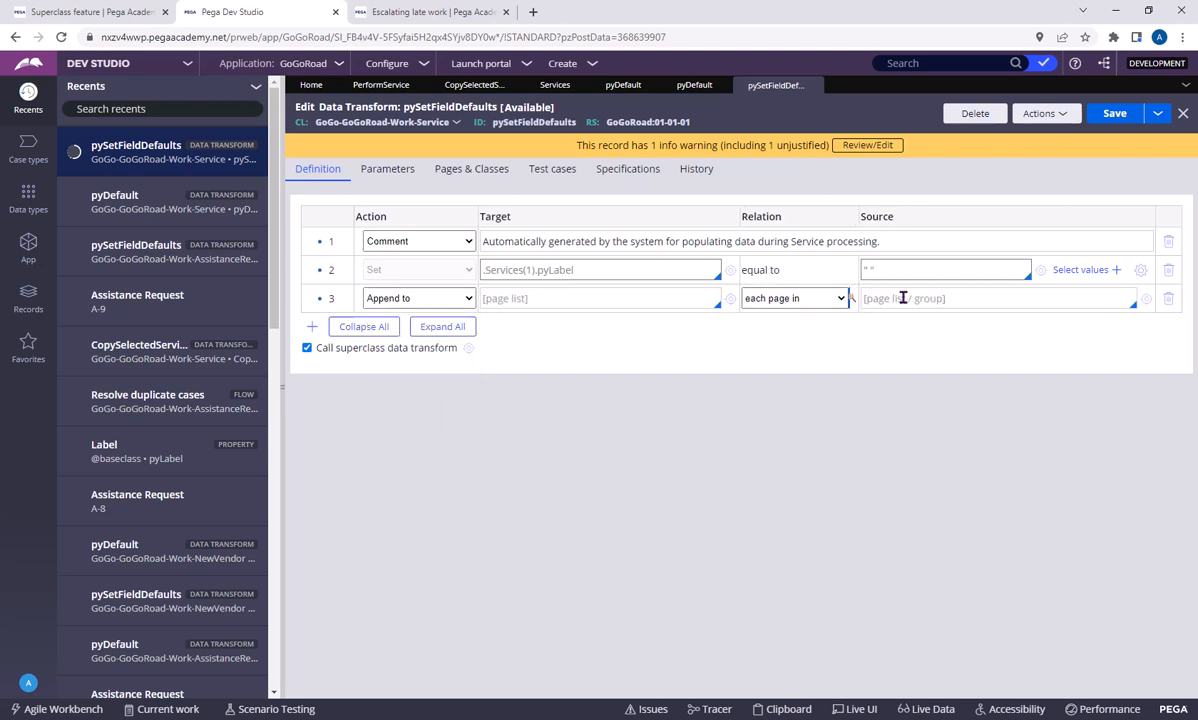
{"action": "left_click", "coordinate": [805, 298]}
{"action": "left_click", "coordinate": [789, 340]}
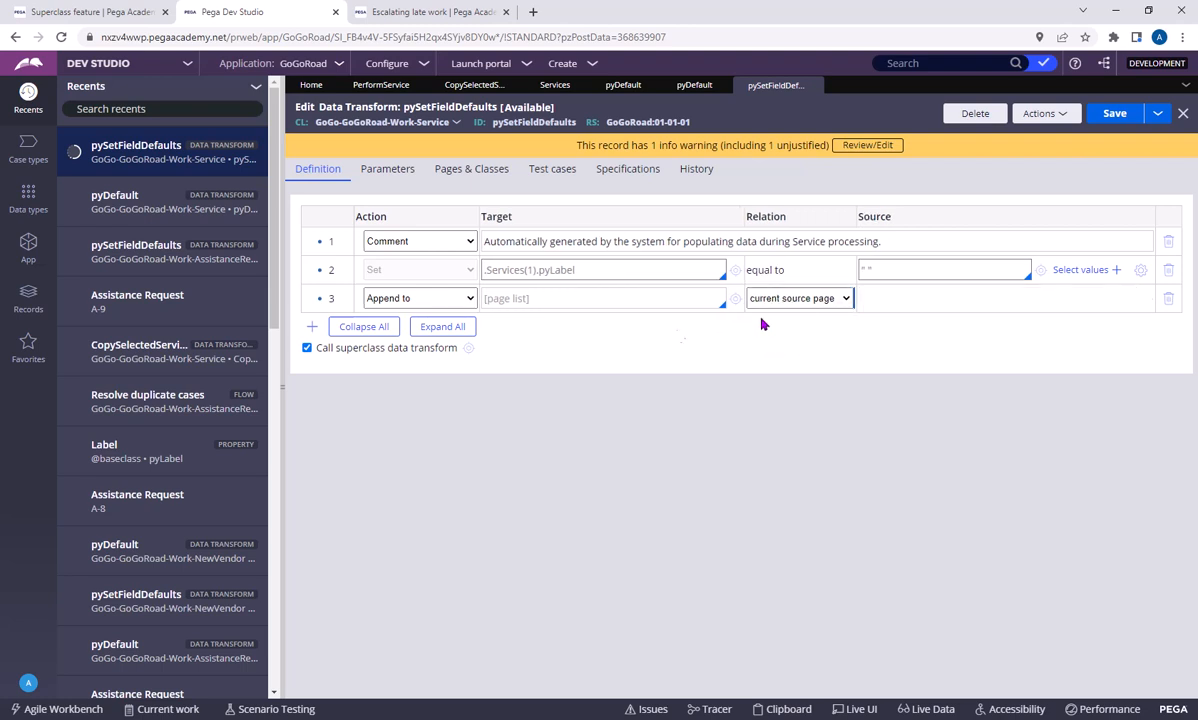
Change the third row's action to Append and Map to
{"action": "left_click", "coordinate": [386, 303]}
{"action": "left_click", "coordinate": [407, 456]}
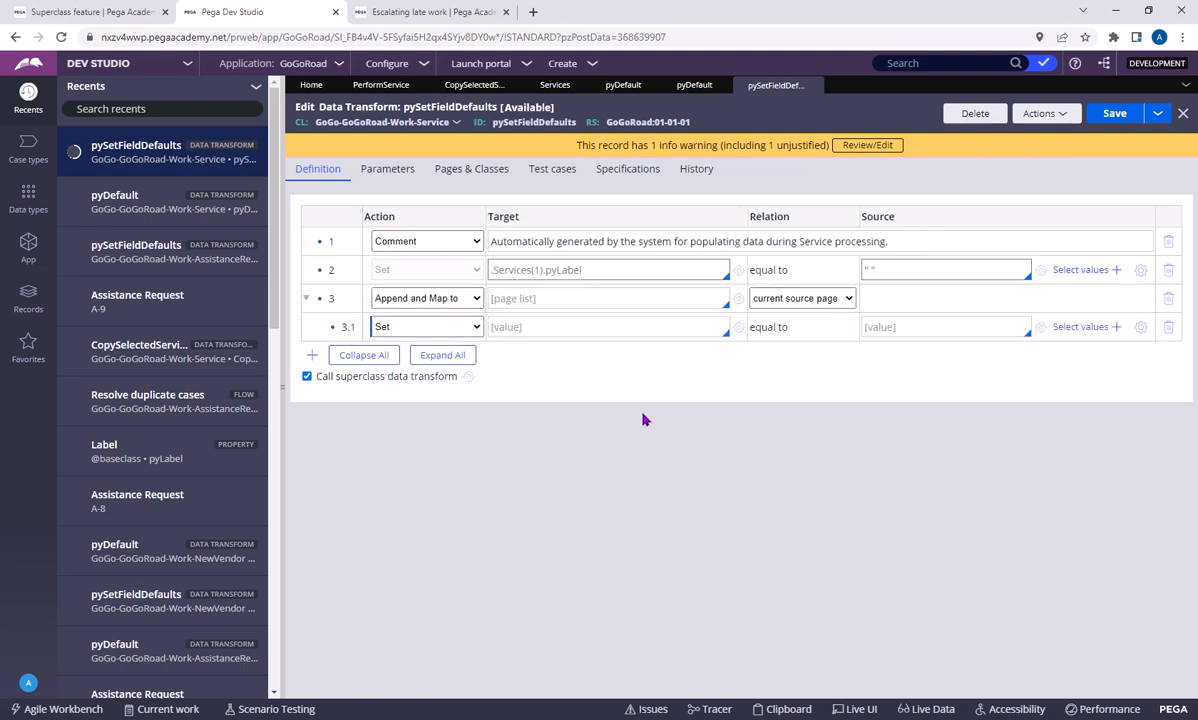
Change the third row's action to For Each Page In with .Services as its target
{"action": "left_click", "coordinate": [446, 303]}
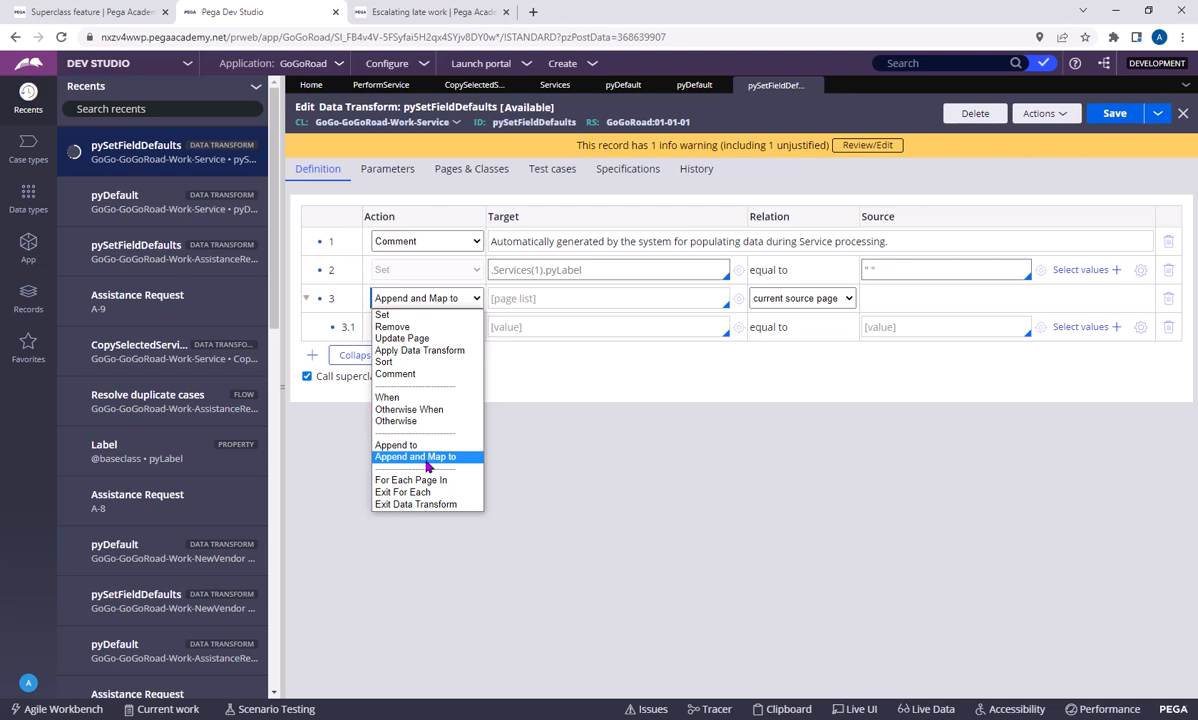
{"action": "left_click", "coordinate": [411, 480]}
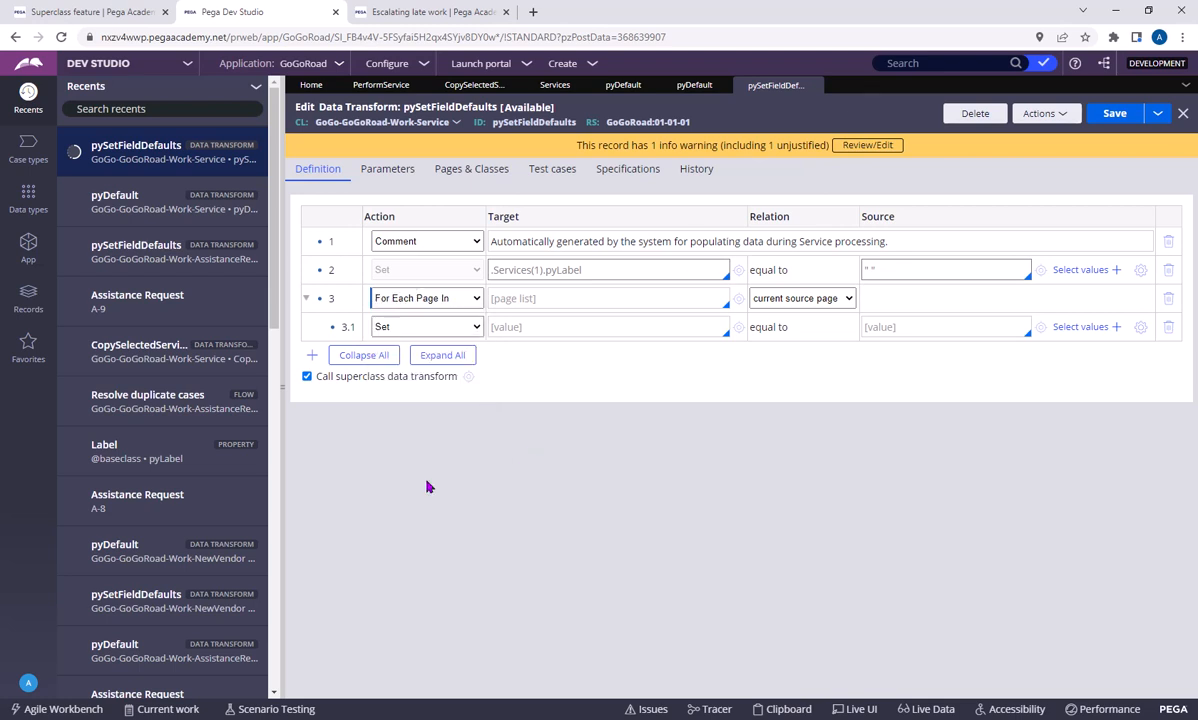
{"action": "left_click", "coordinate": [497, 300]}
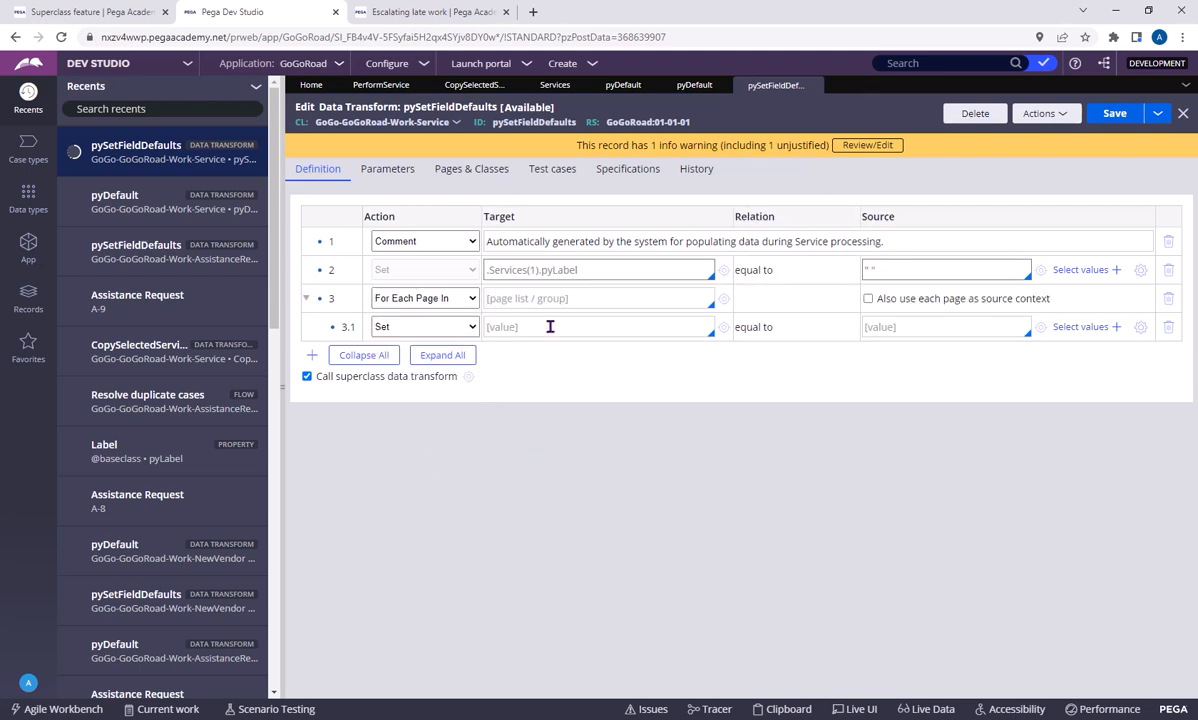
{"action": "left_click", "coordinate": [551, 330]}
Add two more Set rows, 3.2 and 3.3, beneath the For Each Page In row
{"action": "left_click", "coordinate": [567, 325]}
{"action": "key", "text": "Return"}
{"action": "left_click", "coordinate": [559, 354]}
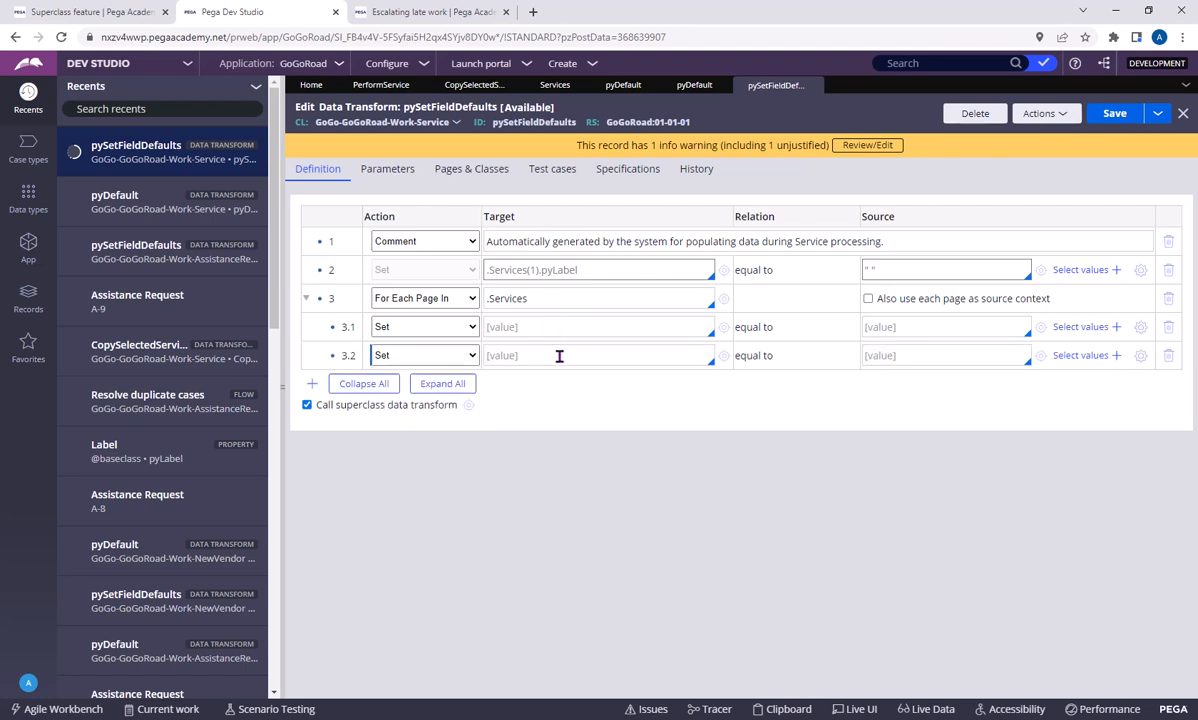
{"action": "key", "text": "Return"}
{"action": "left_click", "coordinate": [537, 296]}
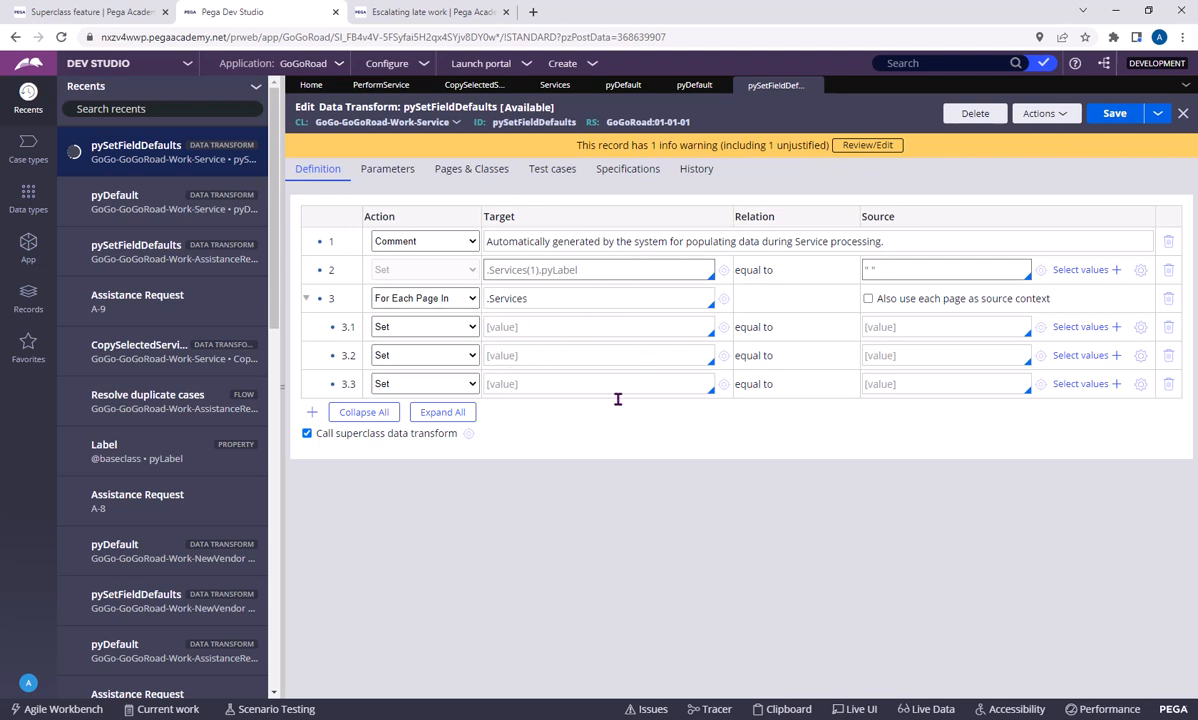
Look through the properties offered as the target of row 3.1, and leave that target empty
{"action": "left_click", "coordinate": [450, 302]}
{"action": "left_click", "coordinate": [450, 304]}
{"action": "left_click", "coordinate": [927, 330]}
{"action": "left_click", "coordinate": [519, 330]}
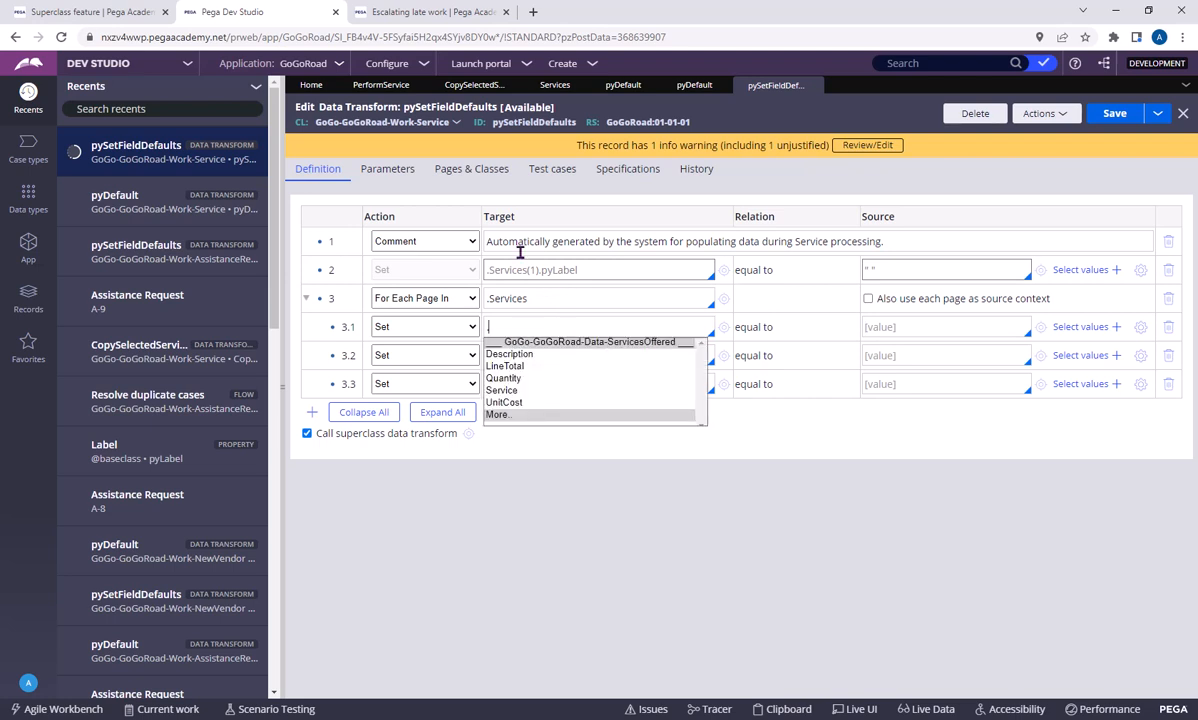
{"action": "left_click", "coordinate": [689, 528]}
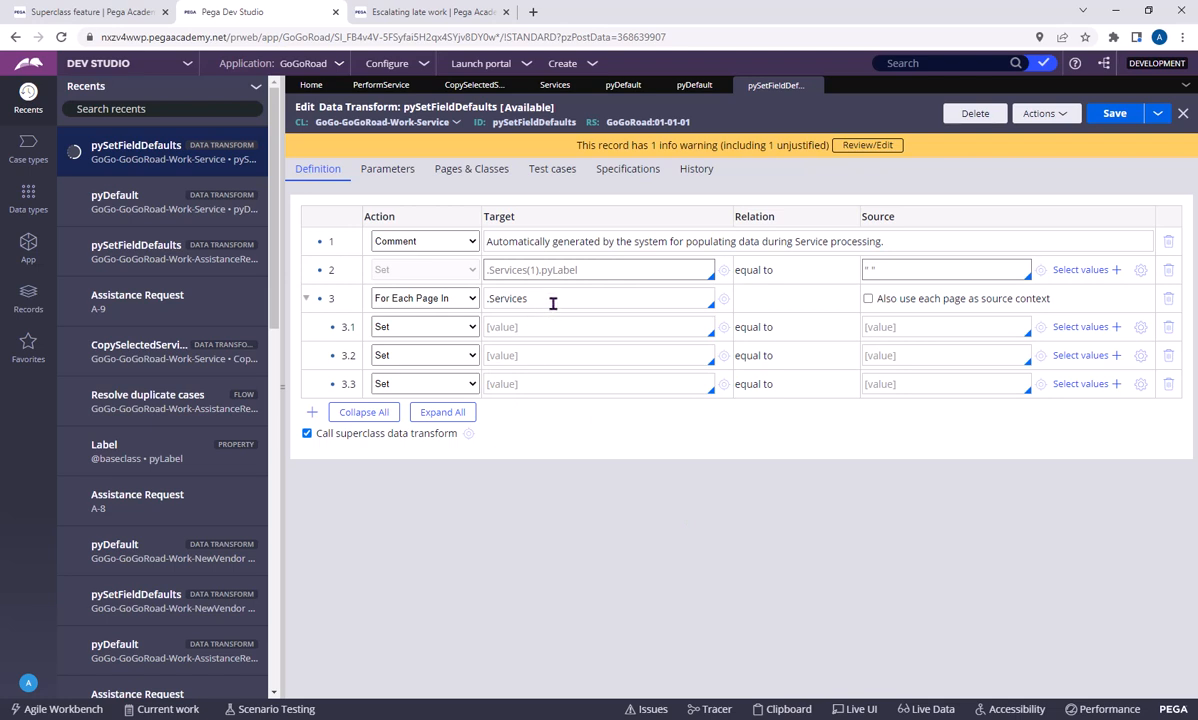
Open the Services property definition to check its page list settings, and return to the pySetFieldDefaults data transform
{"action": "left_click", "coordinate": [545, 300]}
{"action": "left_click", "coordinate": [725, 302]}
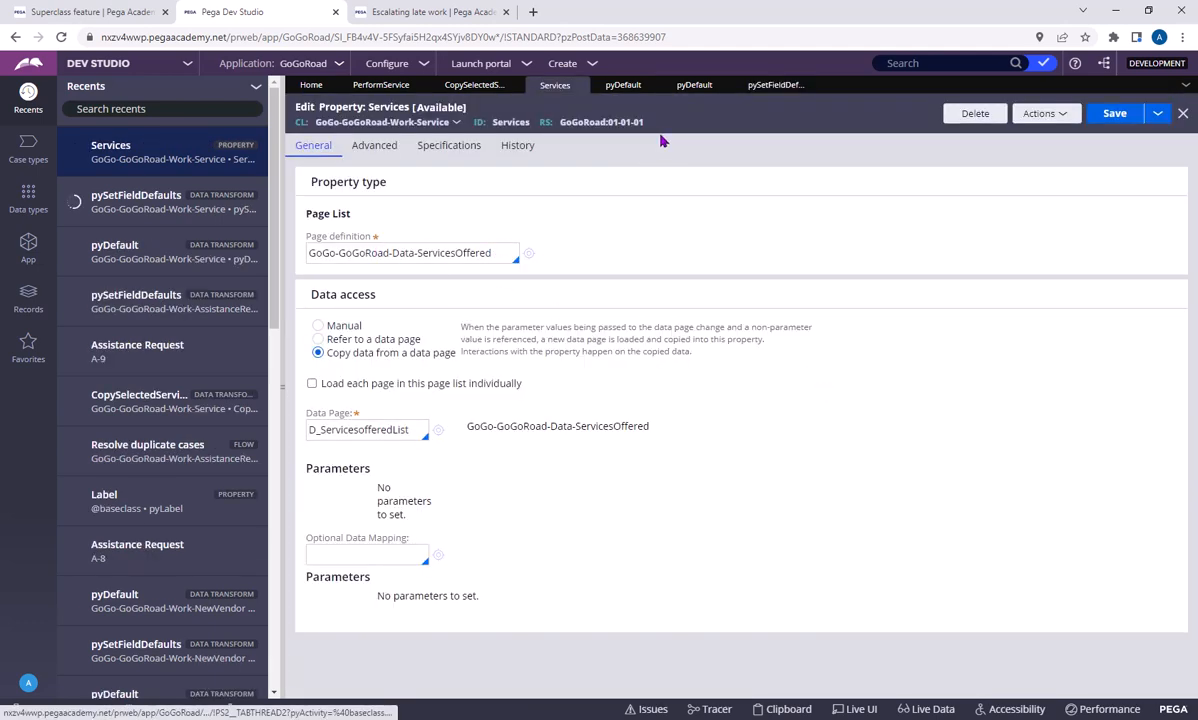
{"action": "left_click", "coordinate": [775, 85]}
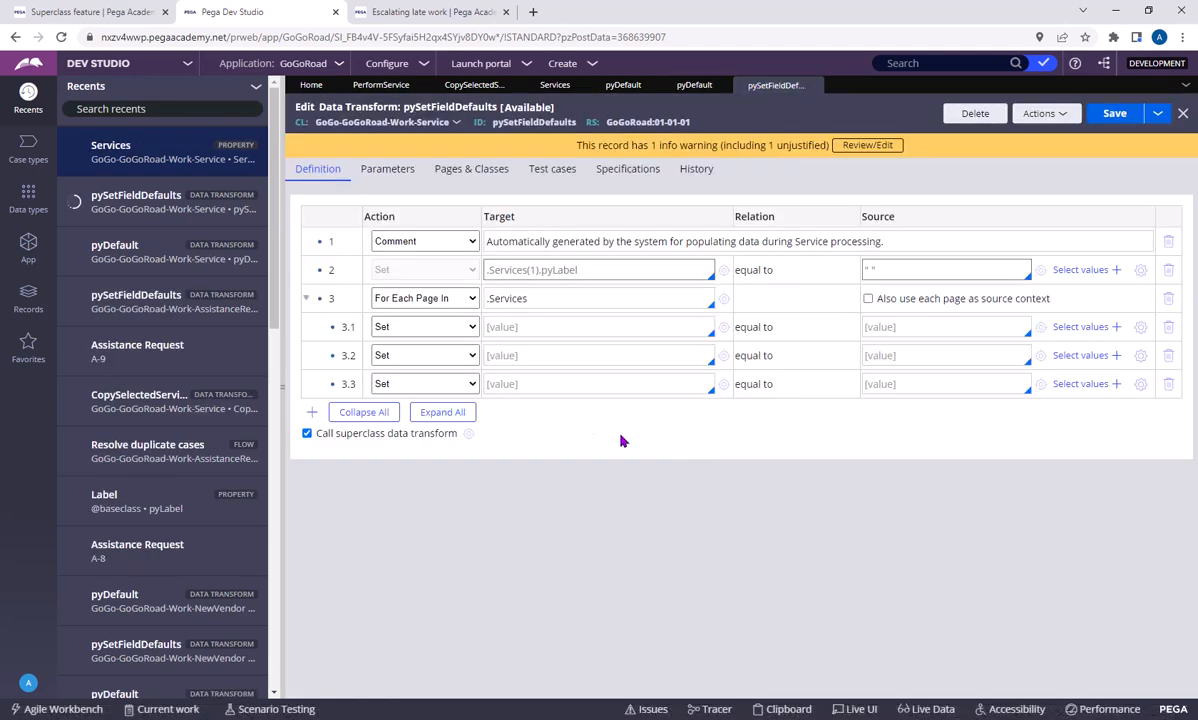
Look through the properties offered as the source of row 3.1, and leave that source empty
{"action": "left_click", "coordinate": [910, 326]}
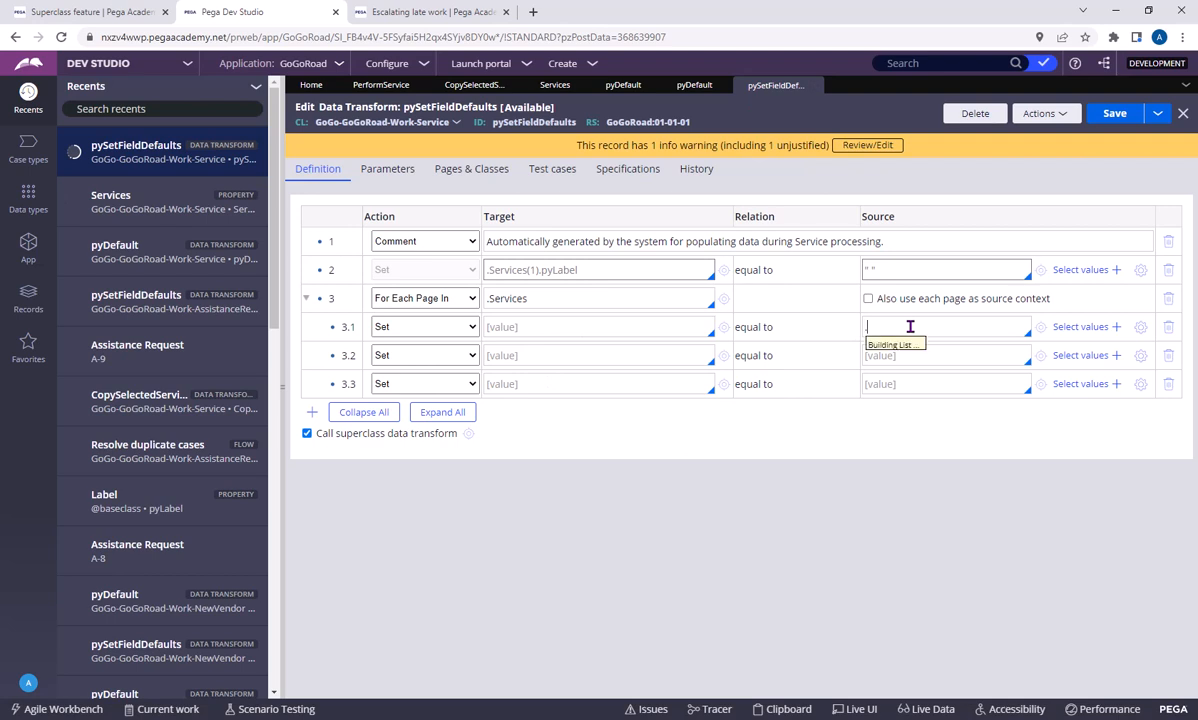
{"action": "type", "text": "."}
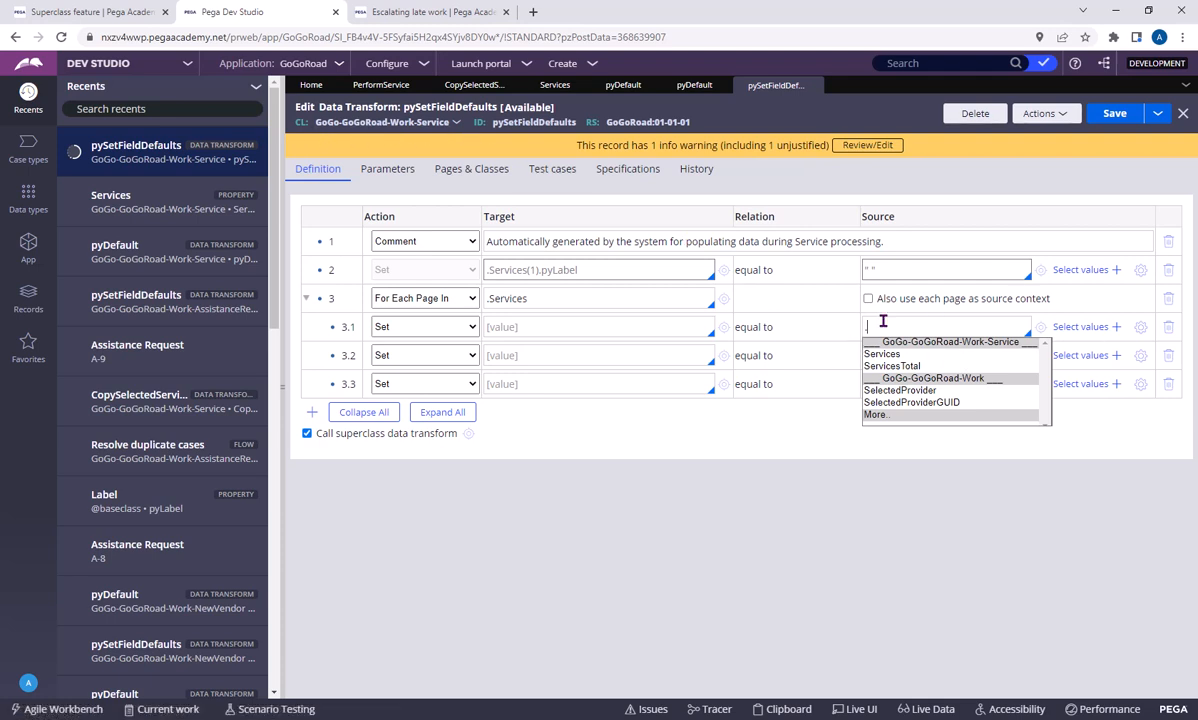
{"action": "key", "text": "BackSpace"}
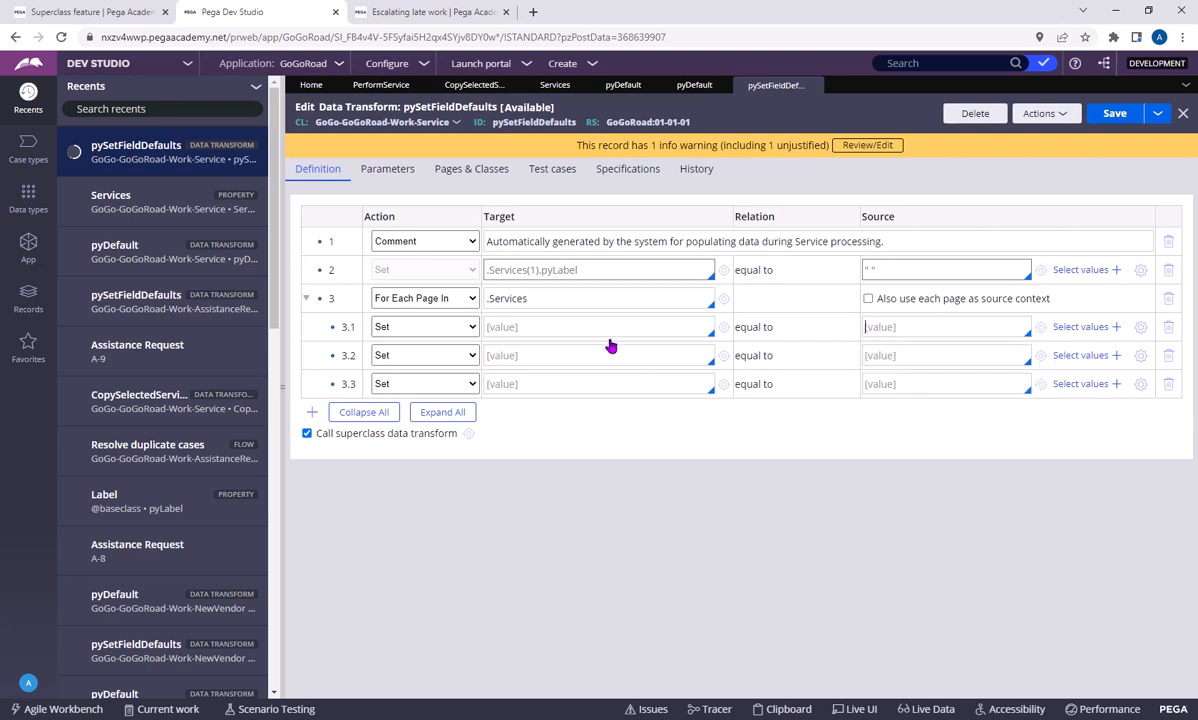
Check the page definition of the Services property targeted by the For Each Page In row, and return to the pySetFieldDefaults data transform
{"action": "double_click", "coordinate": [532, 300]}
{"action": "triple_click", "coordinate": [587, 301]}
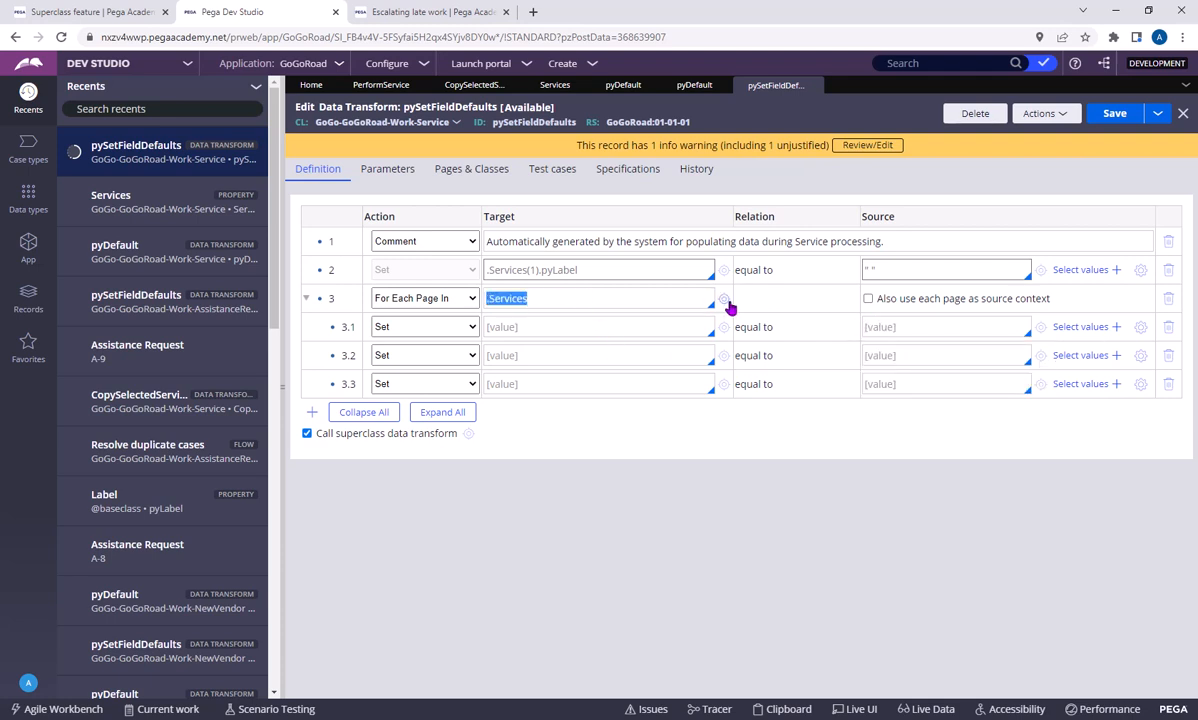
{"action": "left_click", "coordinate": [723, 299]}
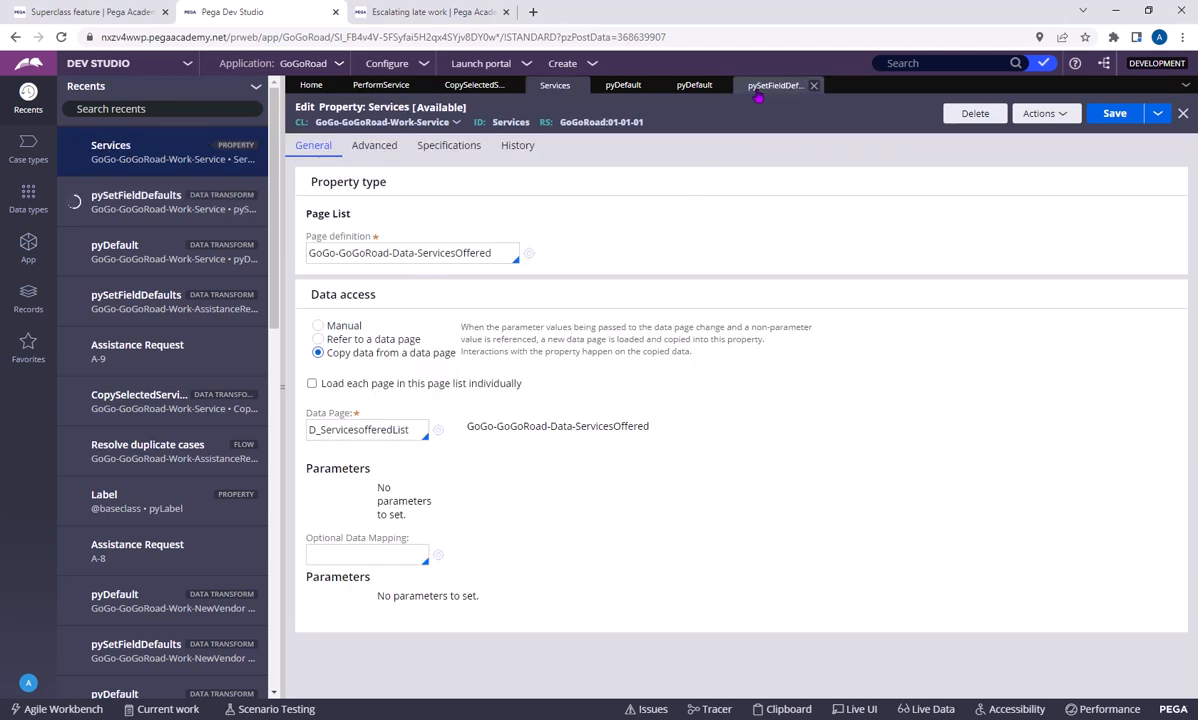
{"action": "left_click", "coordinate": [775, 85]}
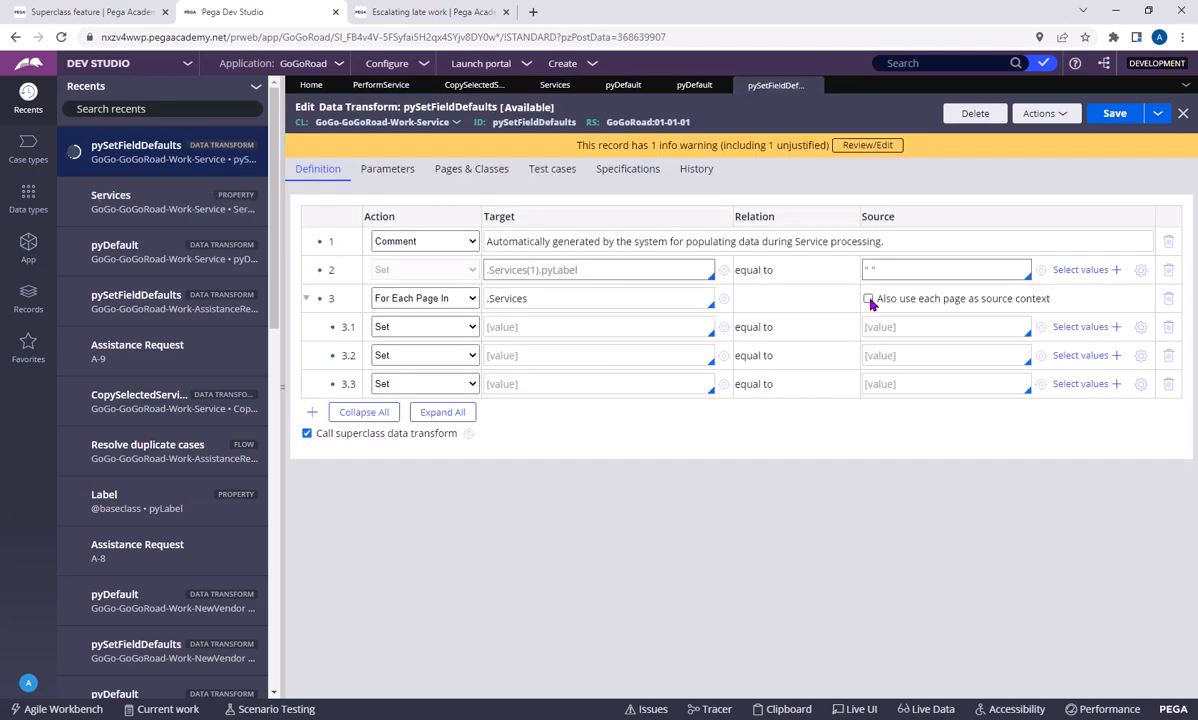
Use each page of .Services as source context too, and look through the source properties offered for row 3.1, leaving it empty
{"action": "left_click", "coordinate": [868, 299]}
{"action": "type", "text": "."}
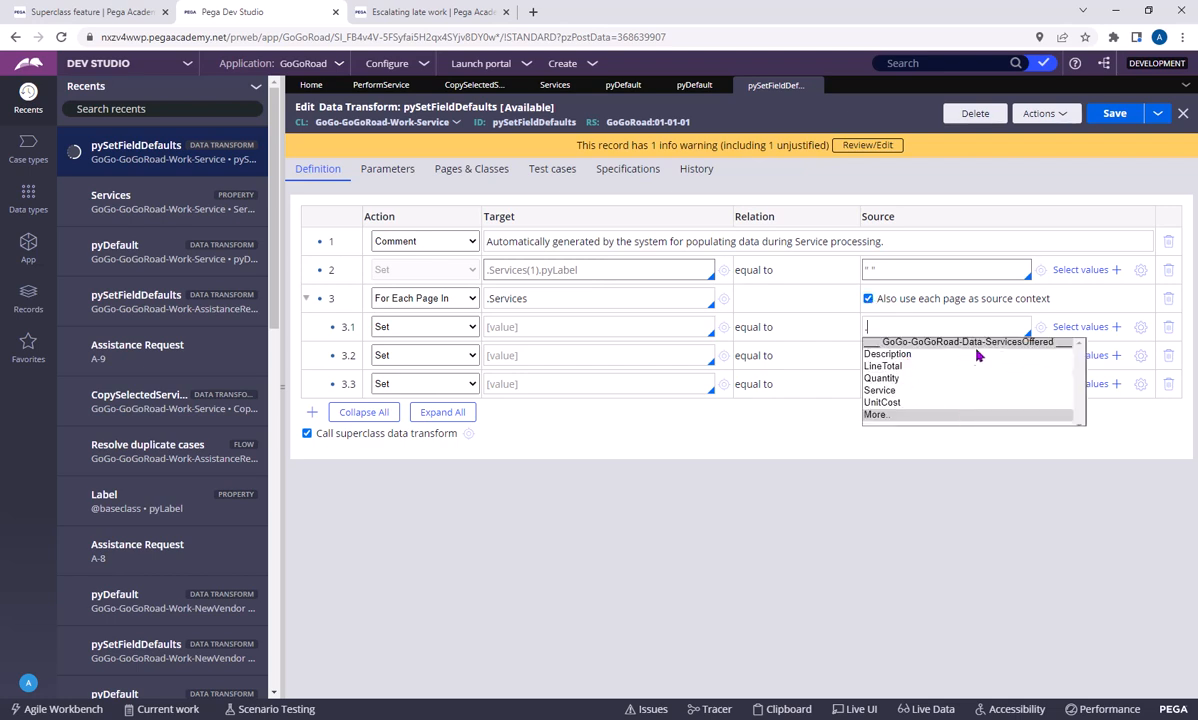
{"action": "key", "text": "BackSpace"}
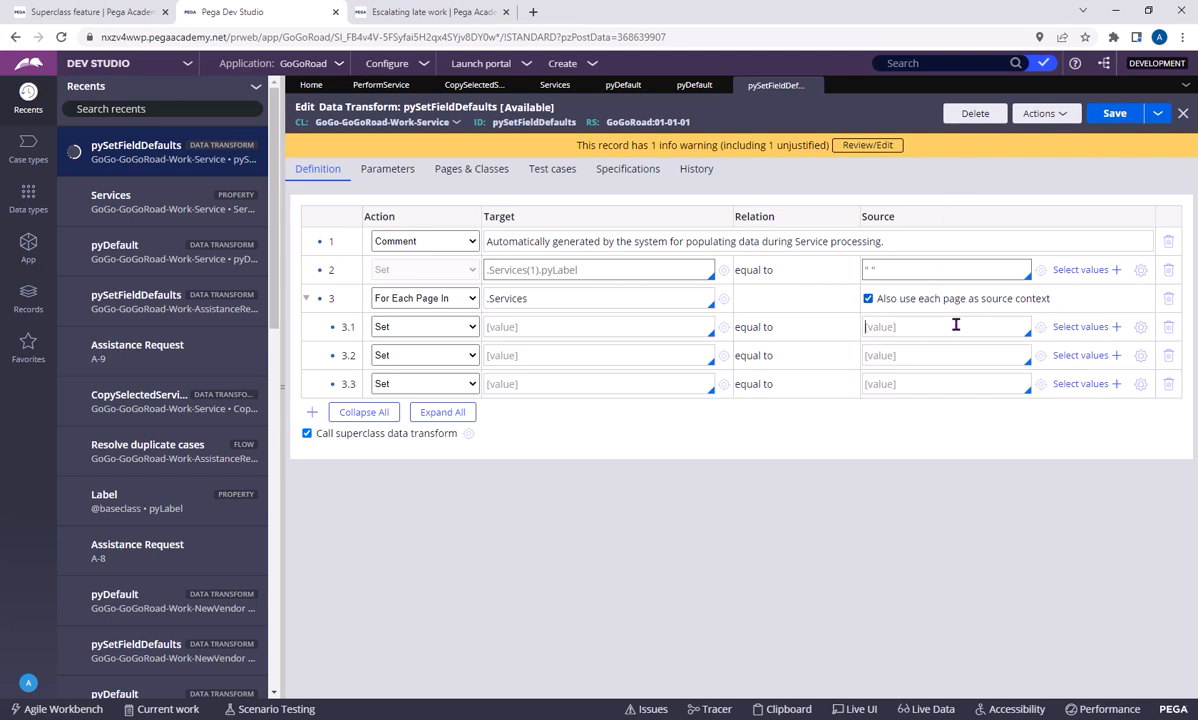
{"action": "left_click_drag", "start_coordinate": [557, 298], "coordinate": [476, 299]}
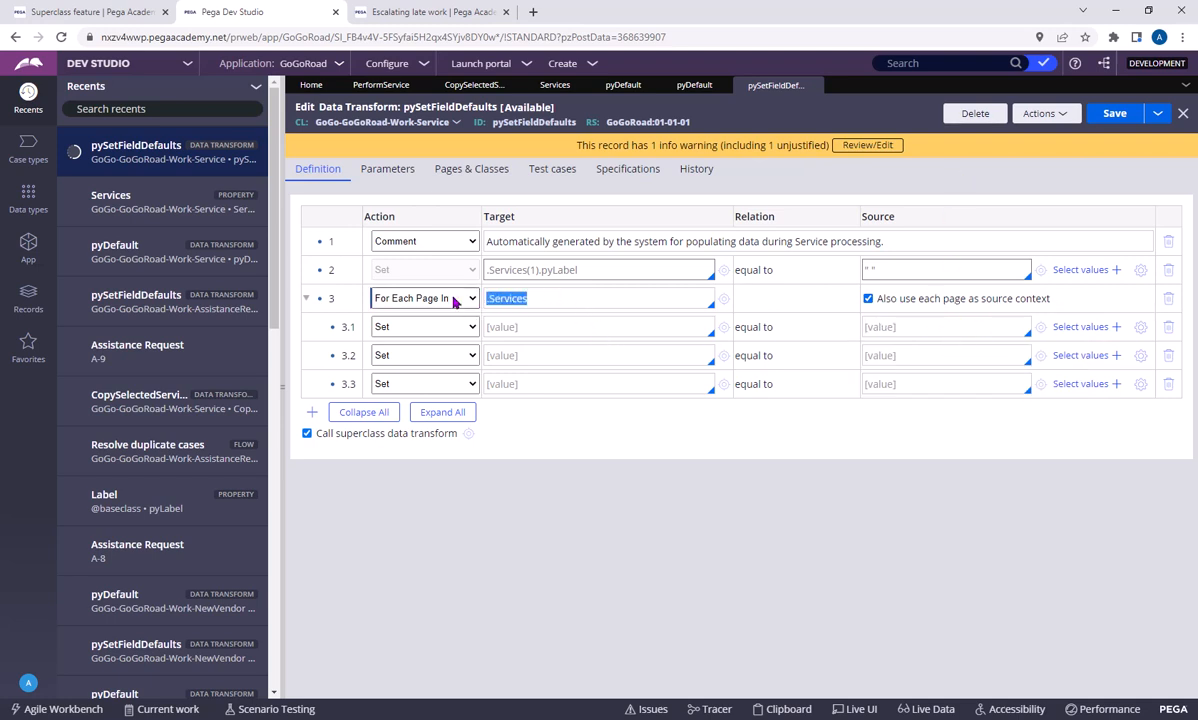
{"action": "left_click", "coordinate": [551, 299]}
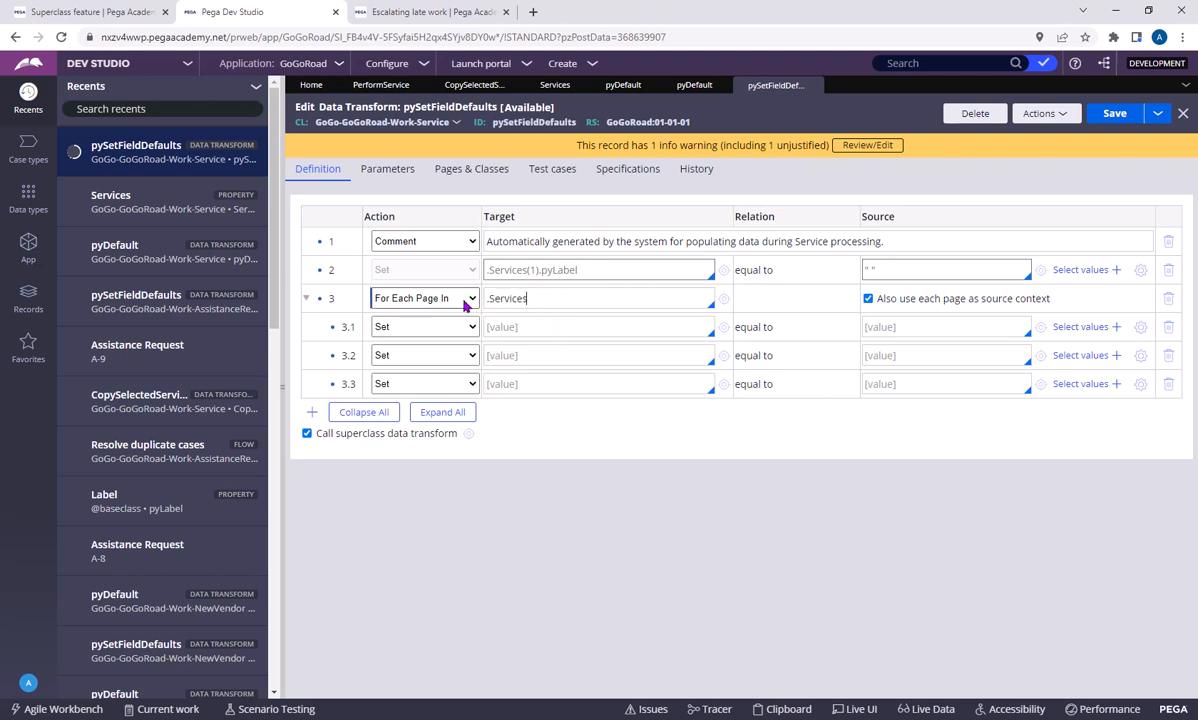
Try Exit For Each as the third row's action, and replace it with Exit Data Transform
{"action": "left_click", "coordinate": [465, 300]}
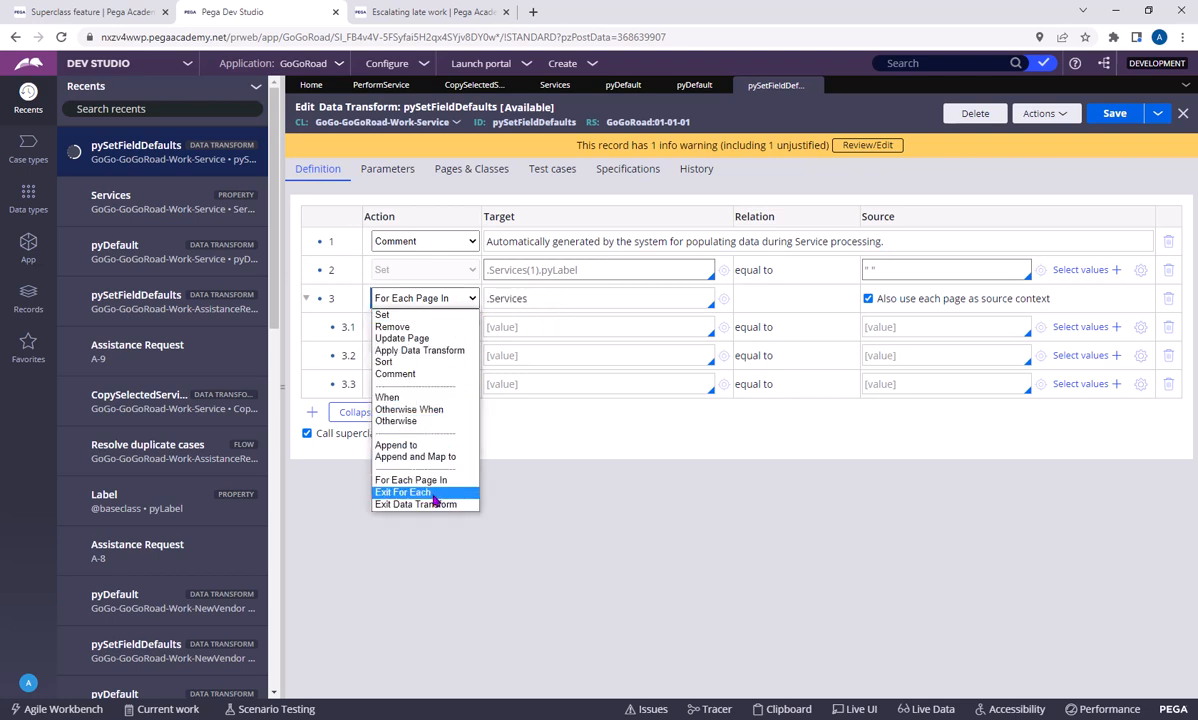
{"action": "left_click", "coordinate": [433, 500]}
{"action": "left_click", "coordinate": [655, 116]}
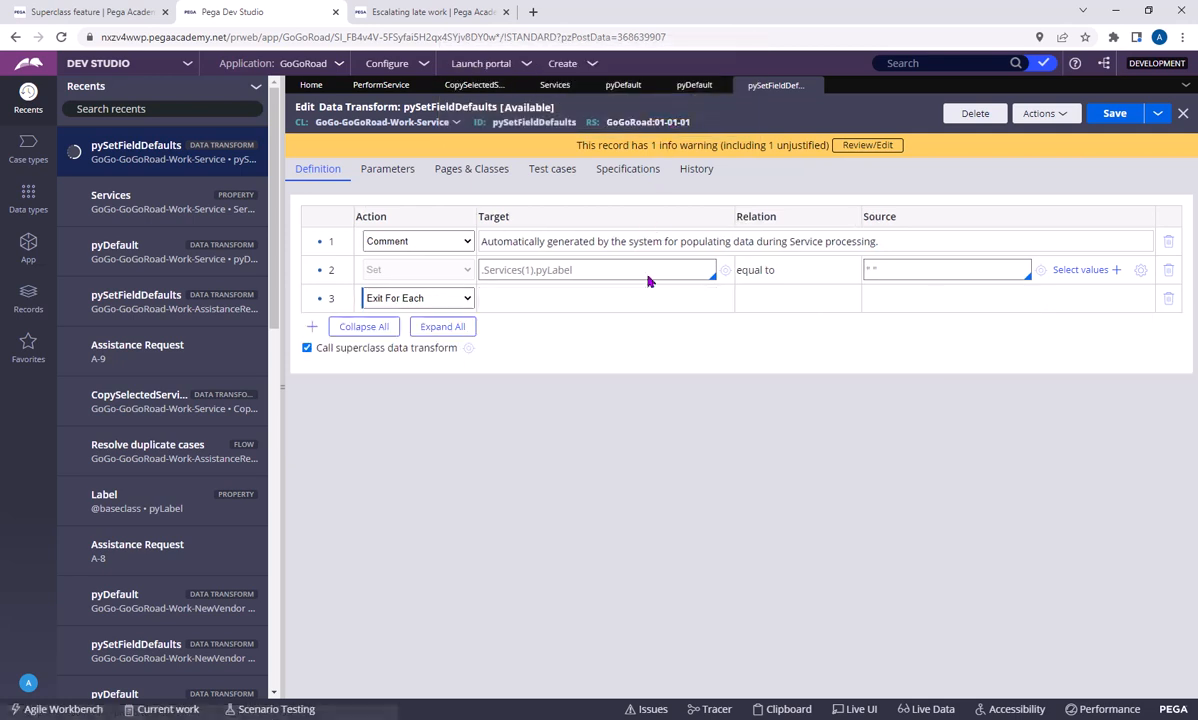
{"action": "left_click", "coordinate": [440, 298]}
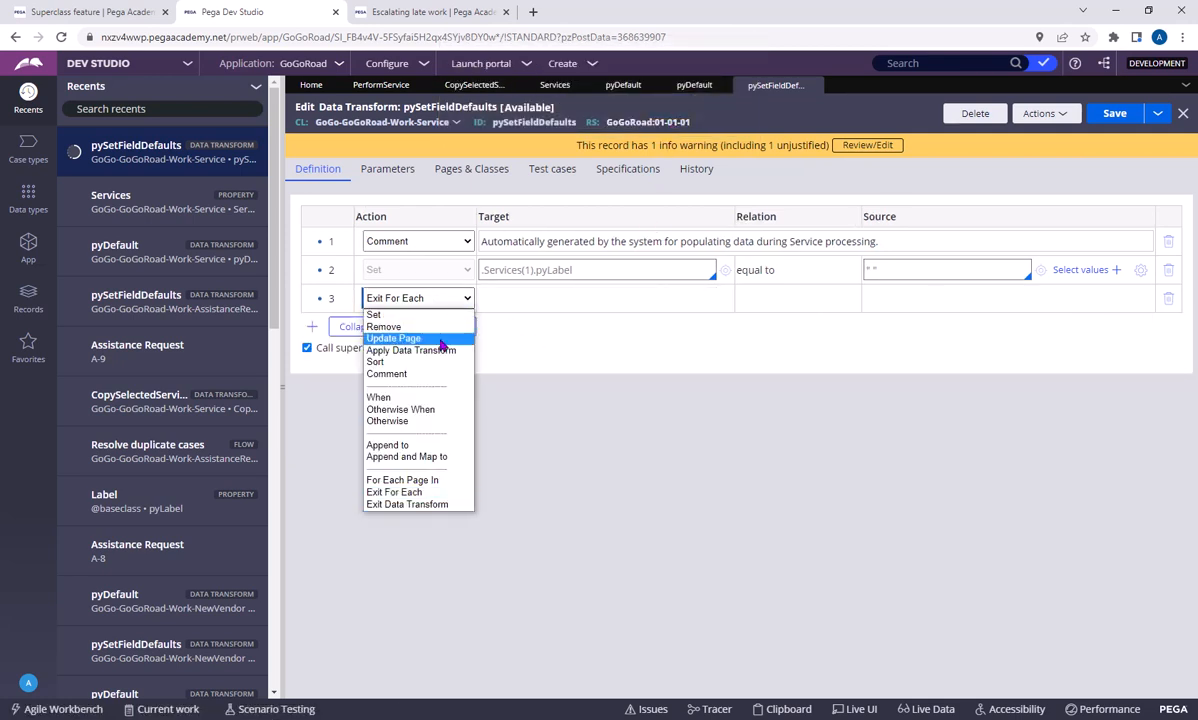
{"action": "left_click", "coordinate": [414, 504]}
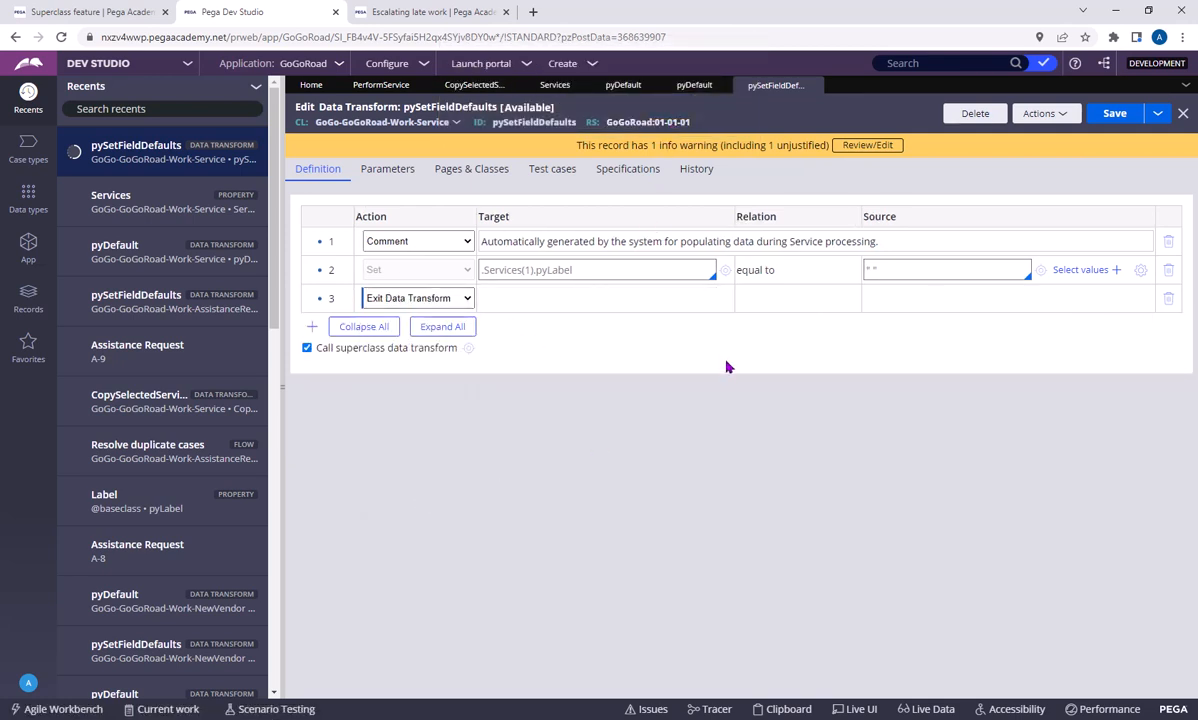